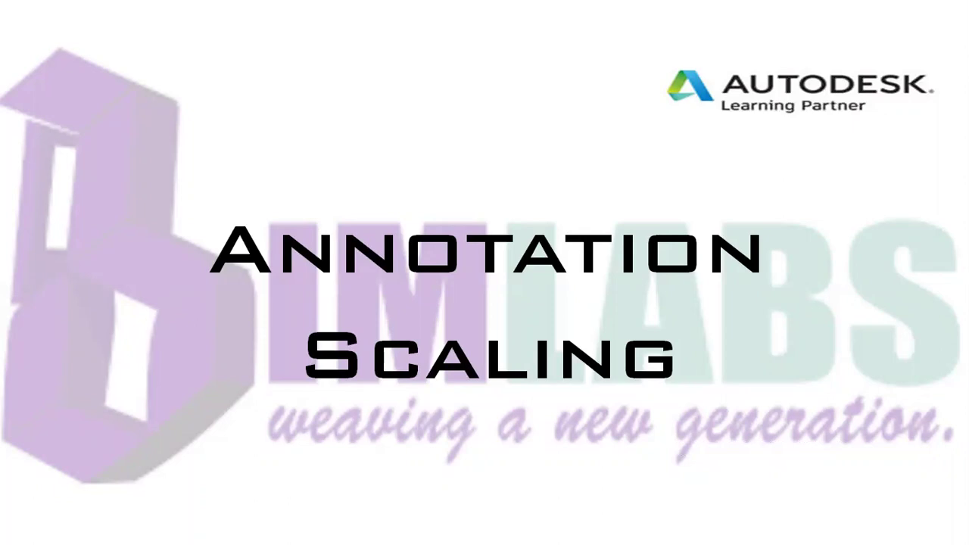
# Step: Exit the Annotation Scaling slideshow back to editing slide 2 in PowerPoint
pyautogui.press('Escape')
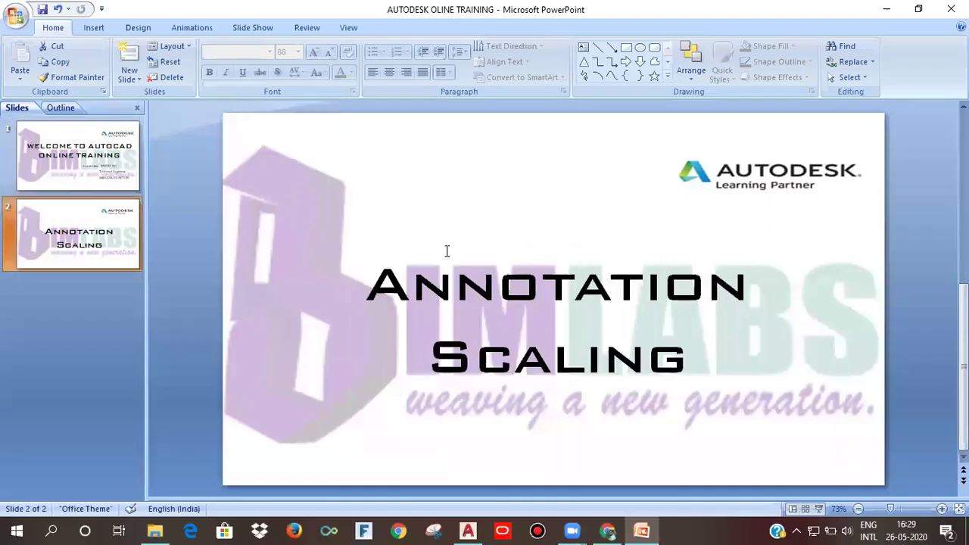
# Step: Bring AutoCAD forward, view Layout1's viewport, then return to the empty model space
pyautogui.click(469, 529)
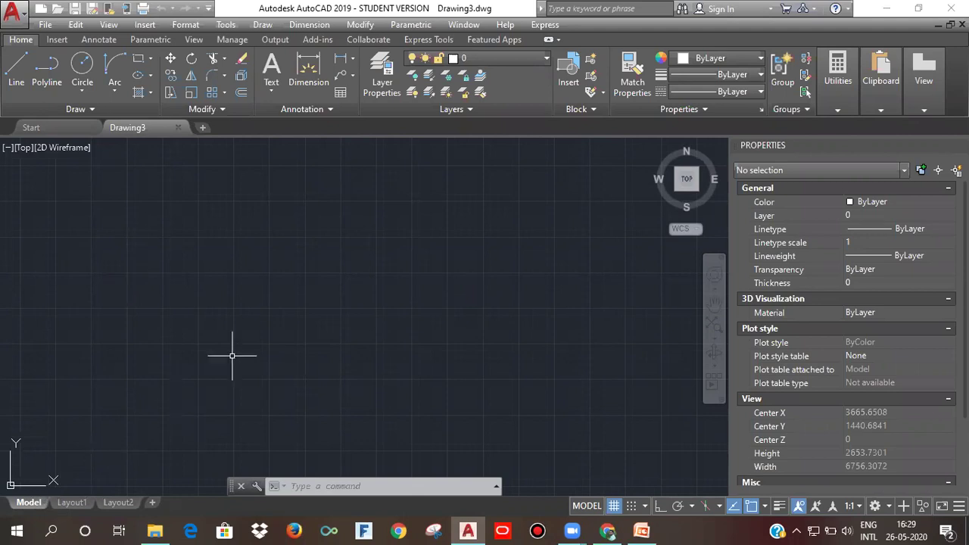
pyautogui.click(74, 503)
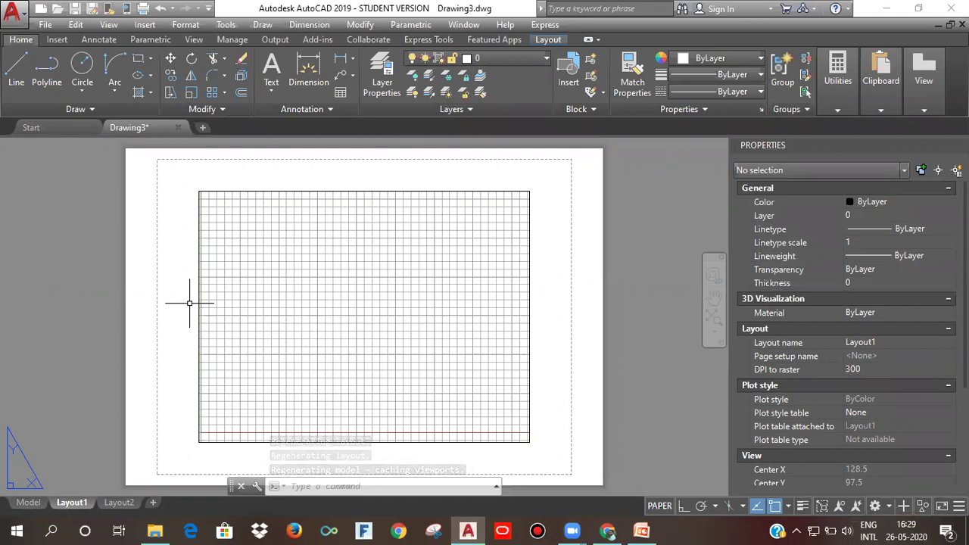
pyautogui.click(27, 503)
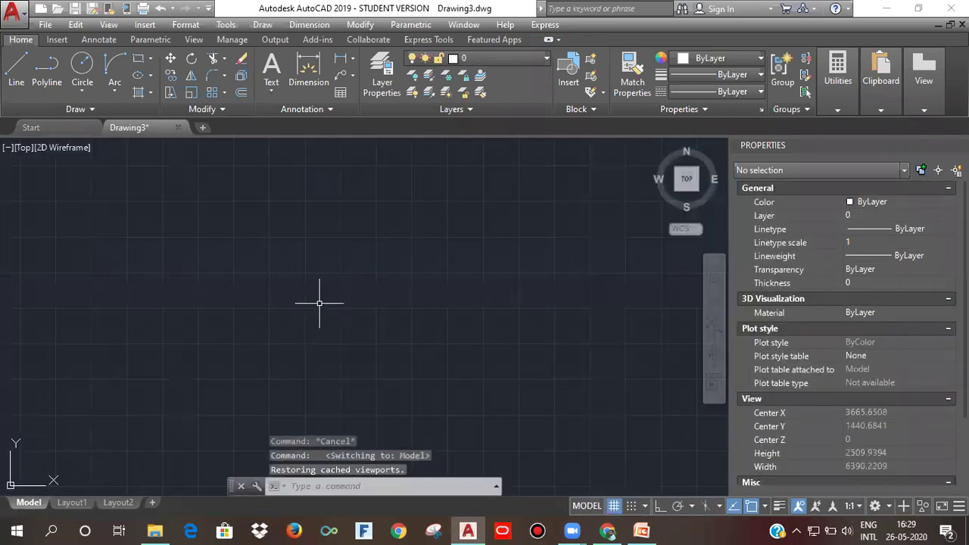
pyautogui.moveTo(242, 270); pyautogui.dragTo(239, 278, button='middle')
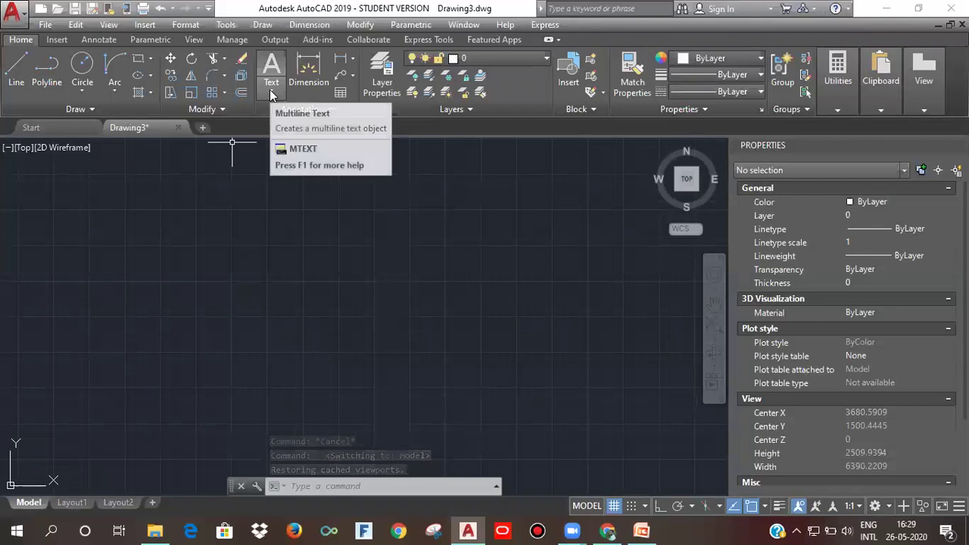
# Step: Create a new text style named style1 with a text height of 40 and apply it
pyautogui.click(184, 25)
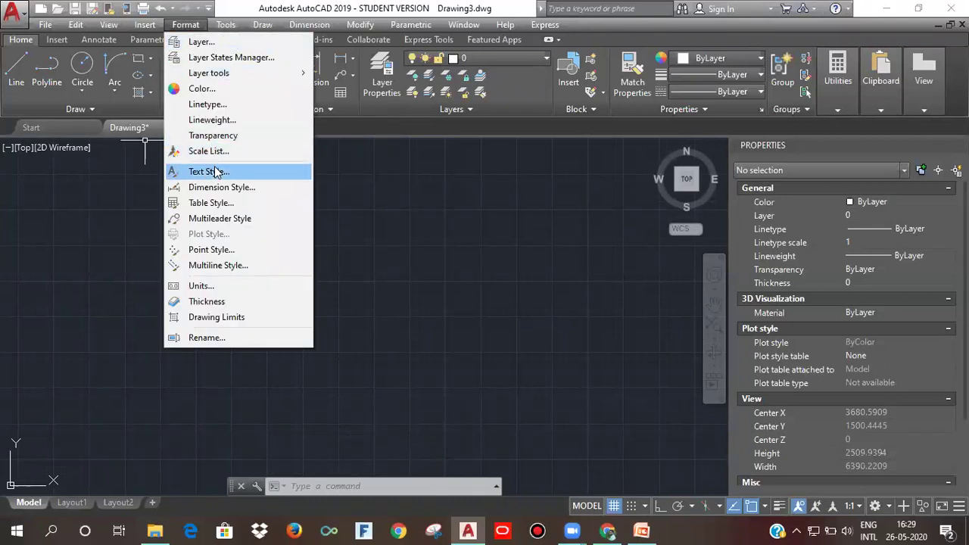
pyautogui.click(216, 173)
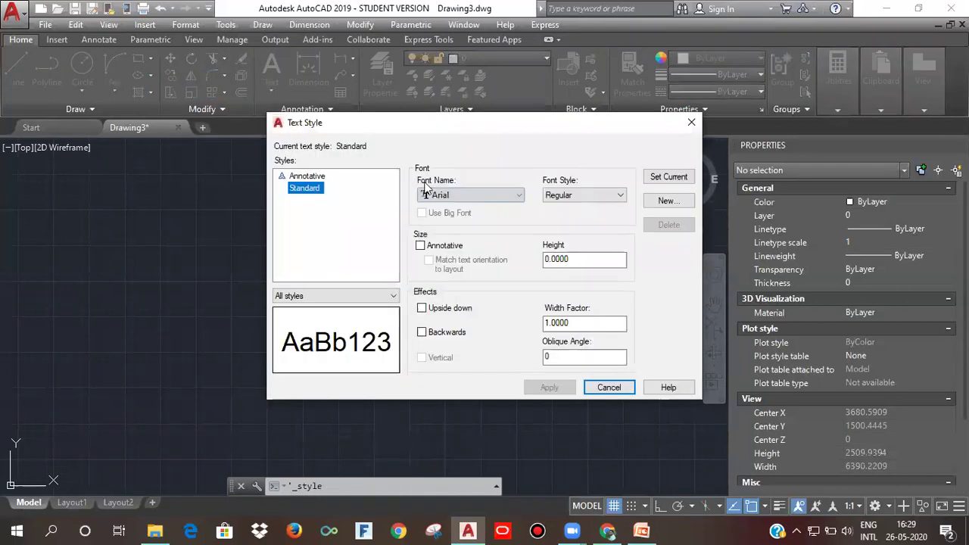
pyautogui.click(651, 203)
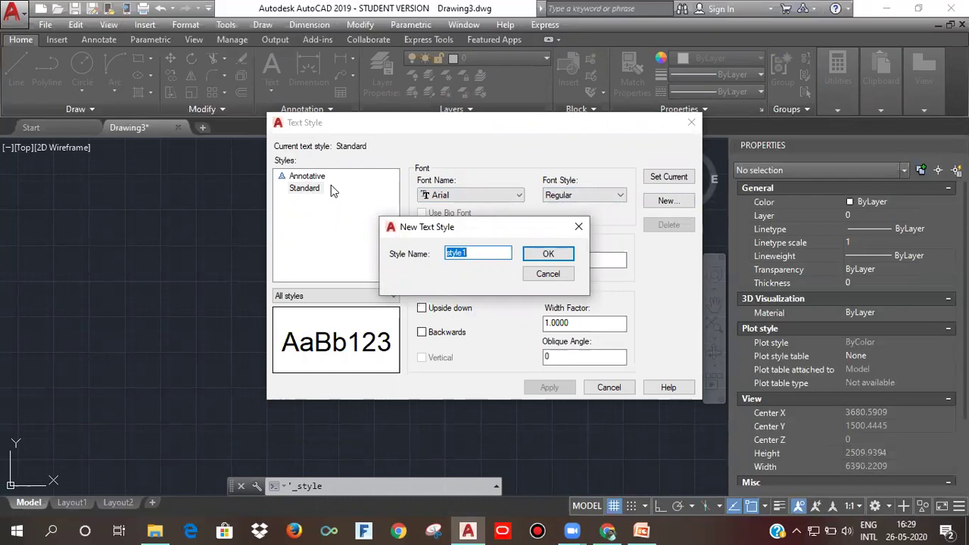
pyautogui.click(539, 259)
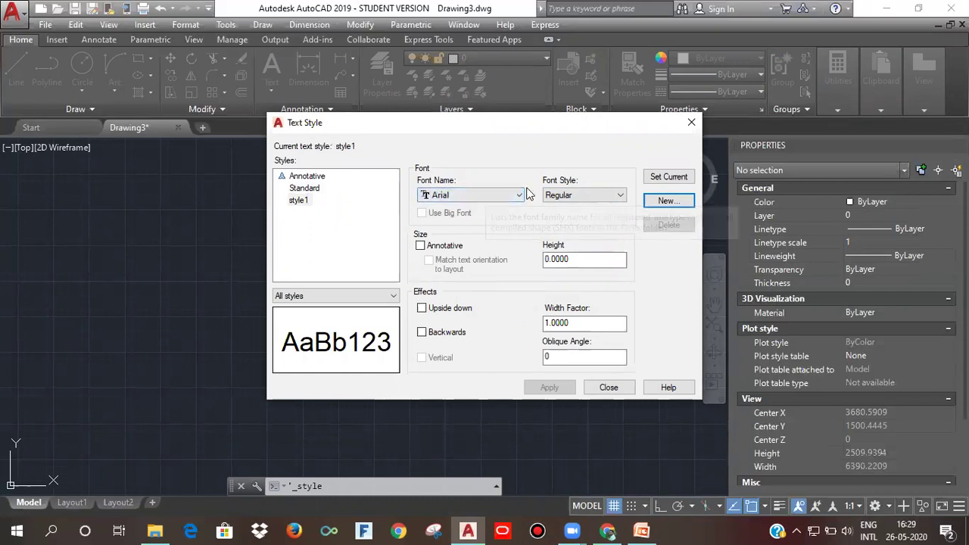
pyautogui.doubleClick(576, 259)
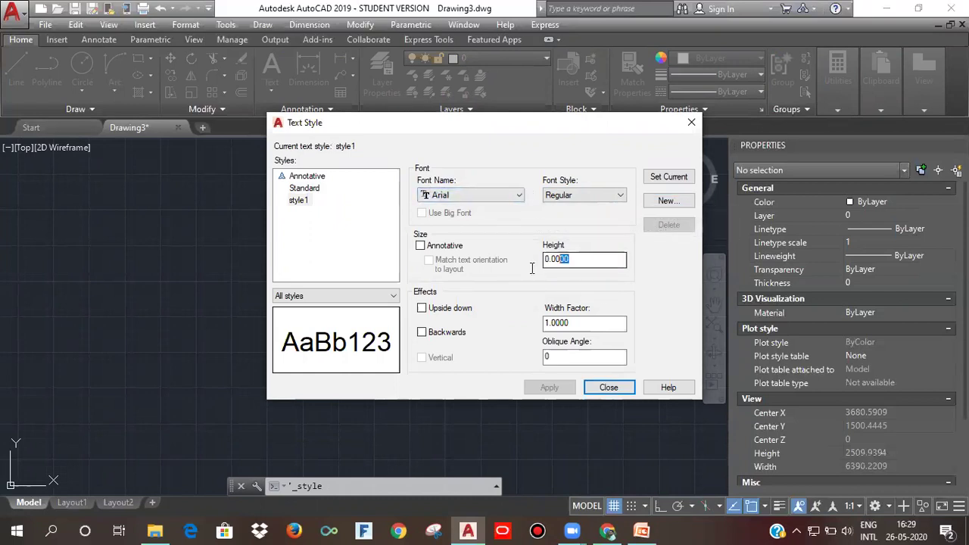
pyautogui.write('40')
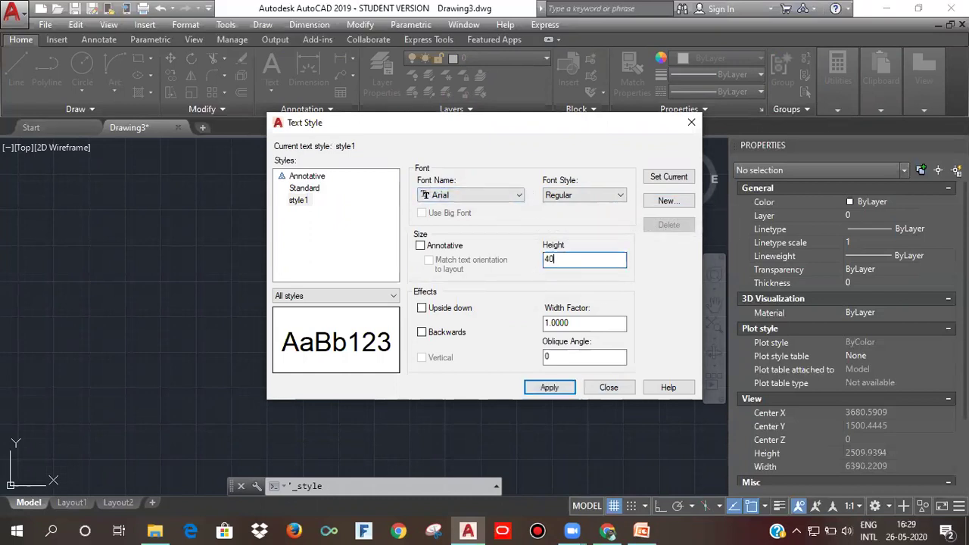
pyautogui.click(548, 389)
pyautogui.click(608, 388)
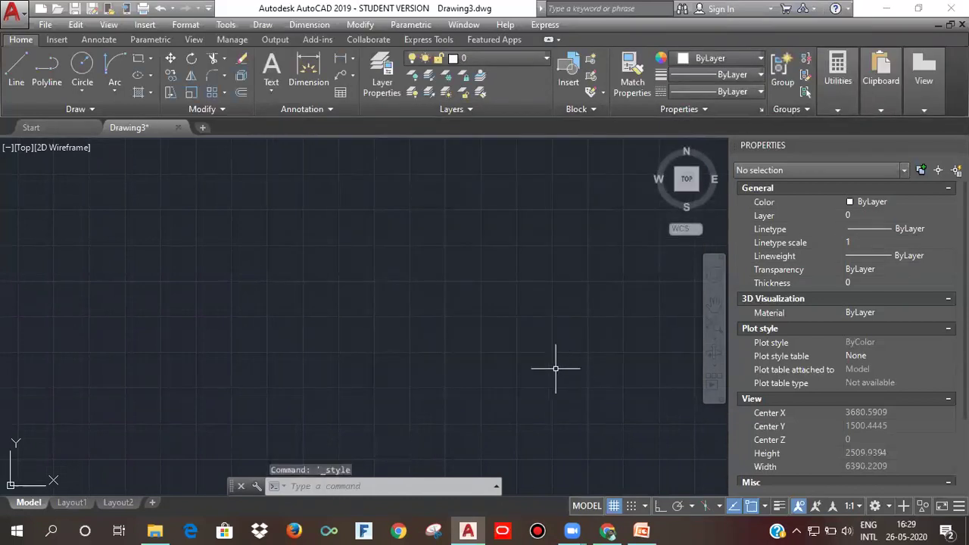
# Step: Place multiline text reading 'BIMLABS' in model space and zoom to frame it
pyautogui.click(272, 90)
pyautogui.click(285, 114)
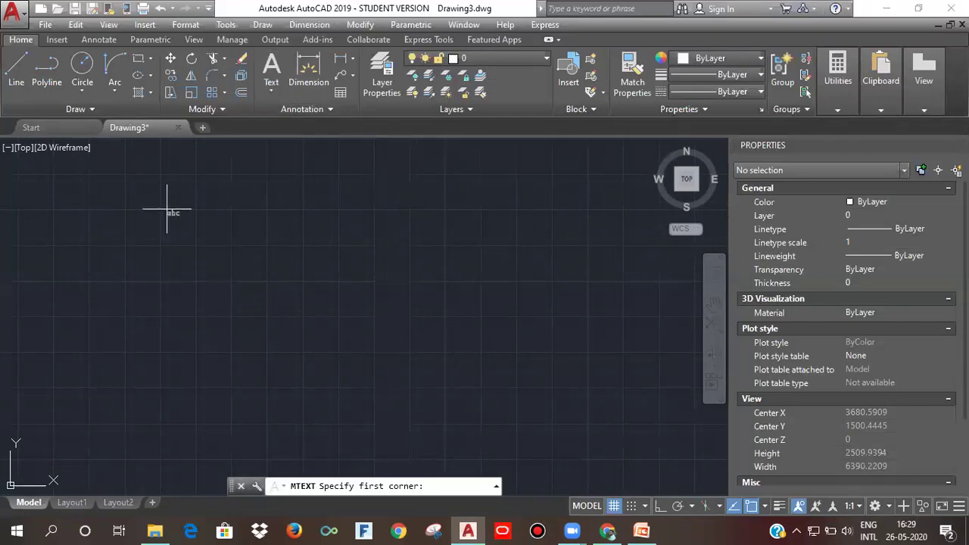
pyautogui.click(165, 209)
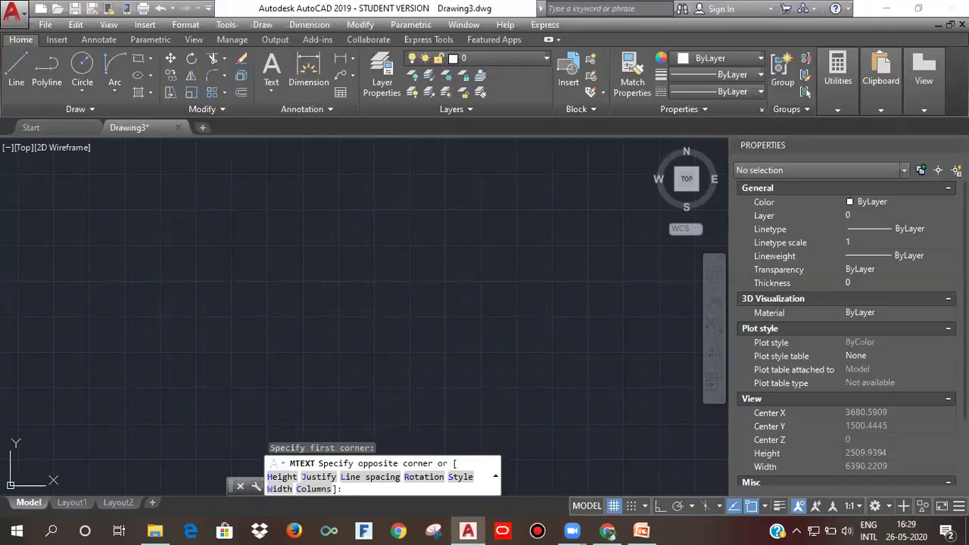
pyautogui.click(463, 308)
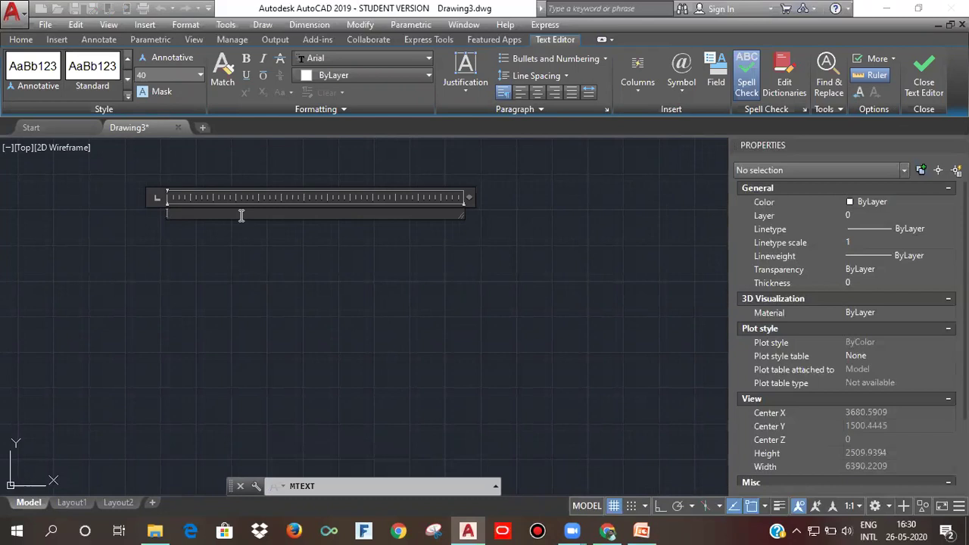
pyautogui.write('BIMLABS')
pyautogui.click(924, 75)
pyautogui.scroll(6, 186, 225)
pyautogui.scroll(2, 186, 224)
pyautogui.moveTo(195, 217); pyautogui.dragTo(302, 297, button='middle')
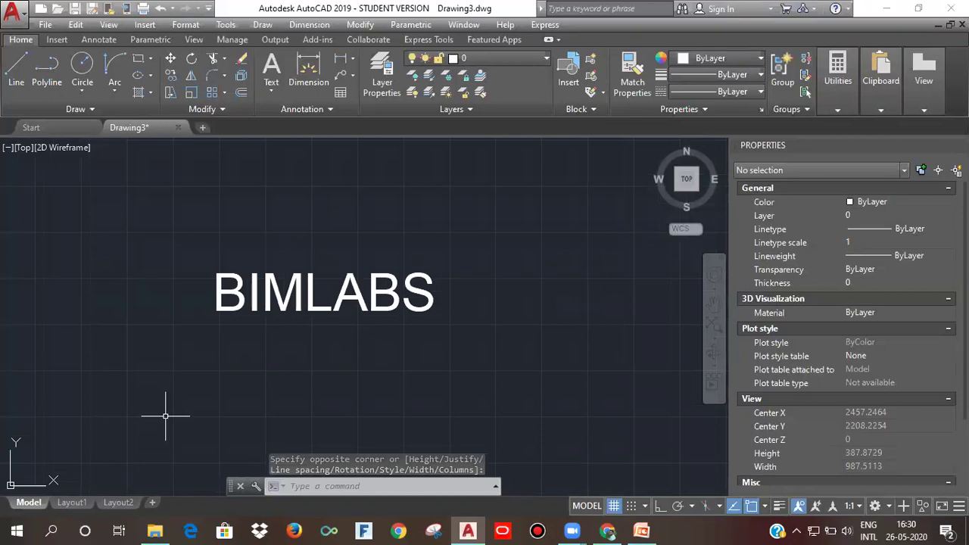
# Step: Delete the existing viewport on the Layout1 sheet
pyautogui.click(72, 504)
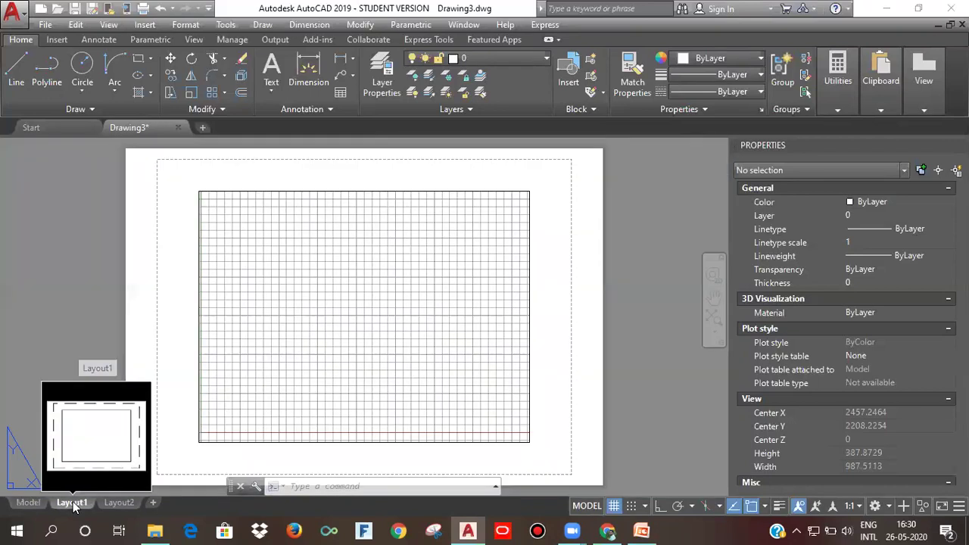
pyautogui.click(199, 304)
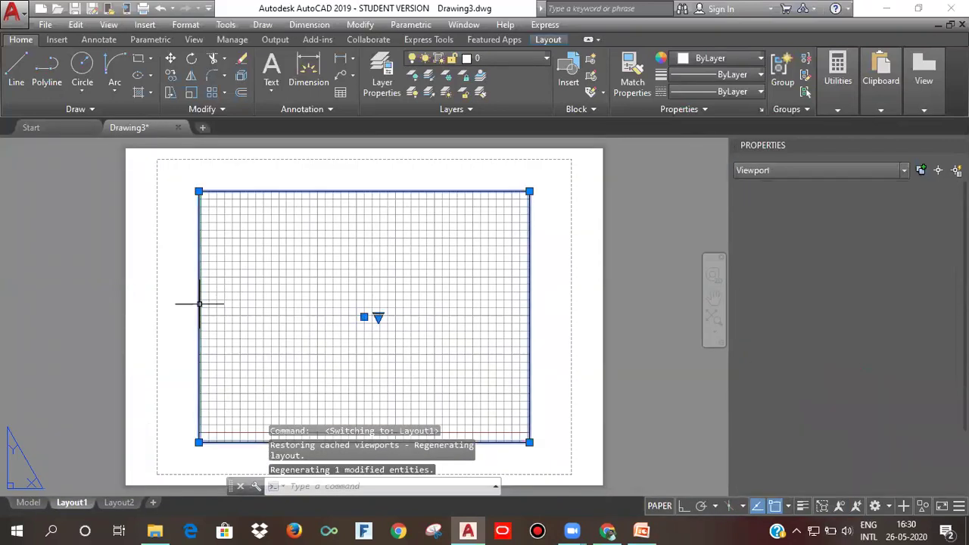
pyautogui.press('Delete')
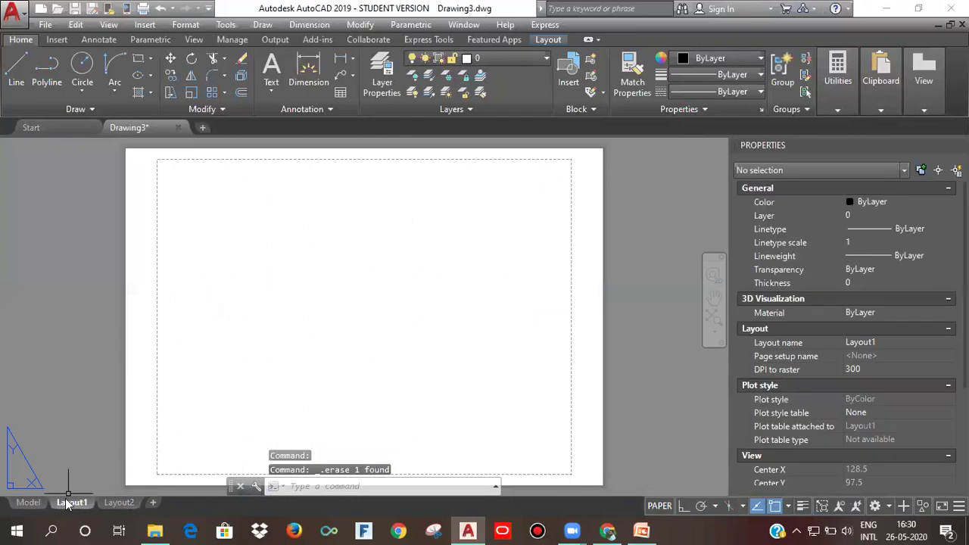
# Step: Open Layout1's page setup in the Page Setup Manager for modification
pyautogui.rightClick(68, 503)
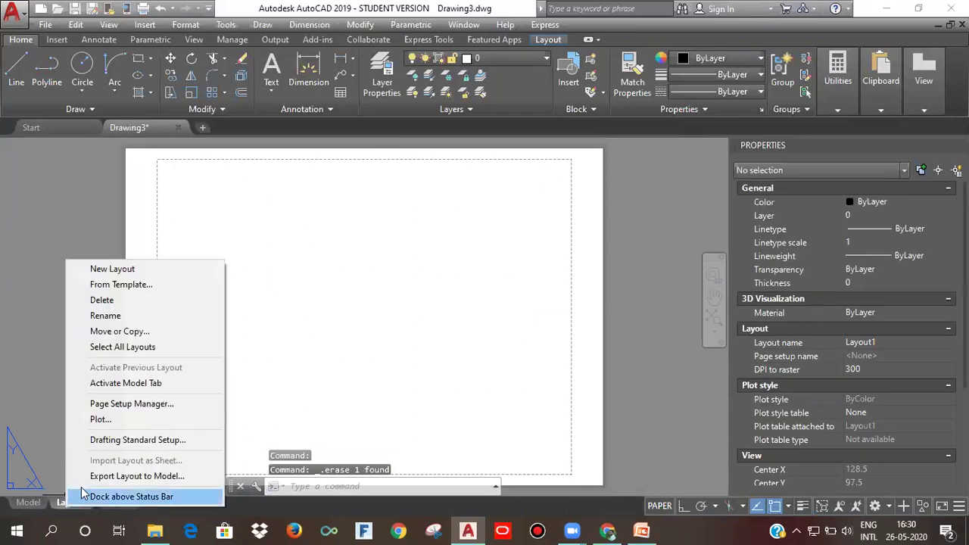
pyautogui.click(126, 405)
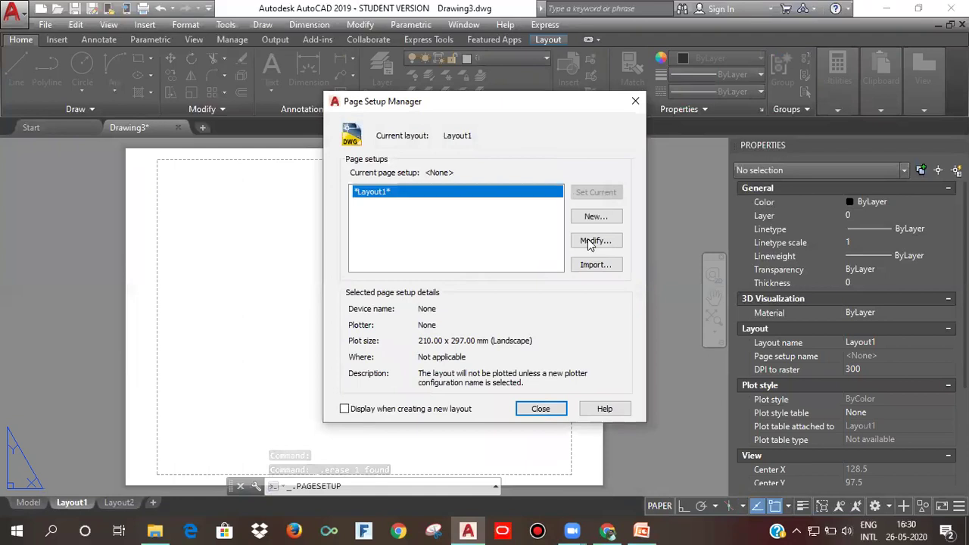
pyautogui.click(589, 240)
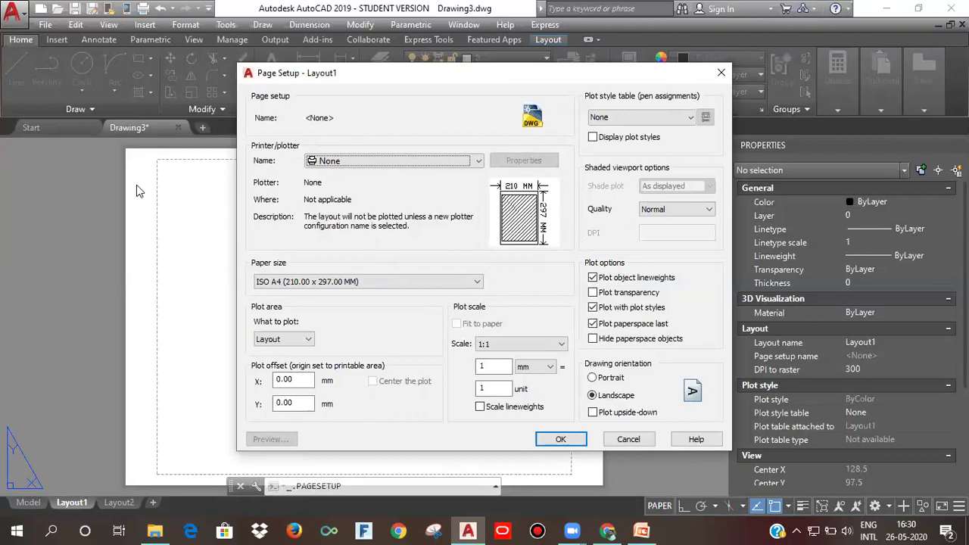
# Step: Set Layout1 to the DWG To PDF.pc3 plotter with ISO full bleed A4 (297 x 210 mm) paper
pyautogui.click(339, 165)
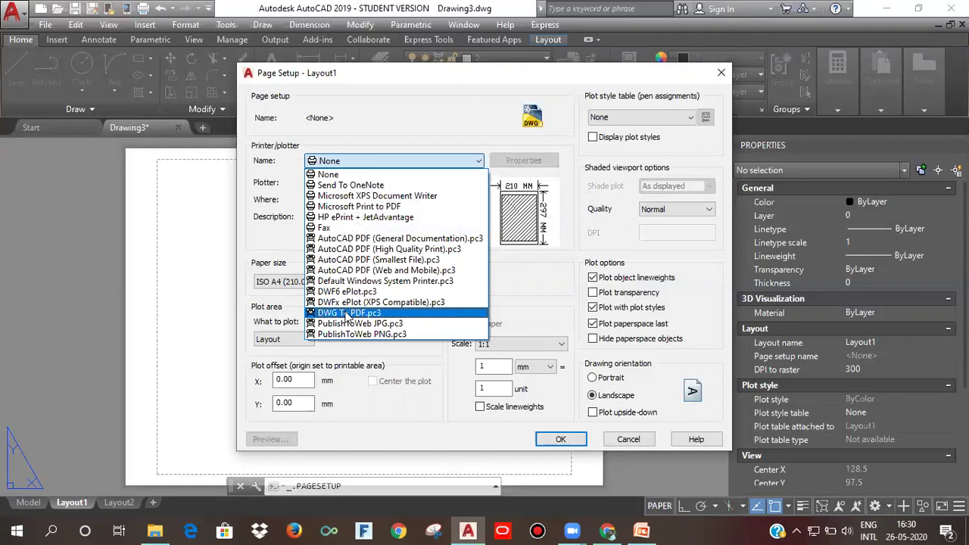
pyautogui.click(346, 312)
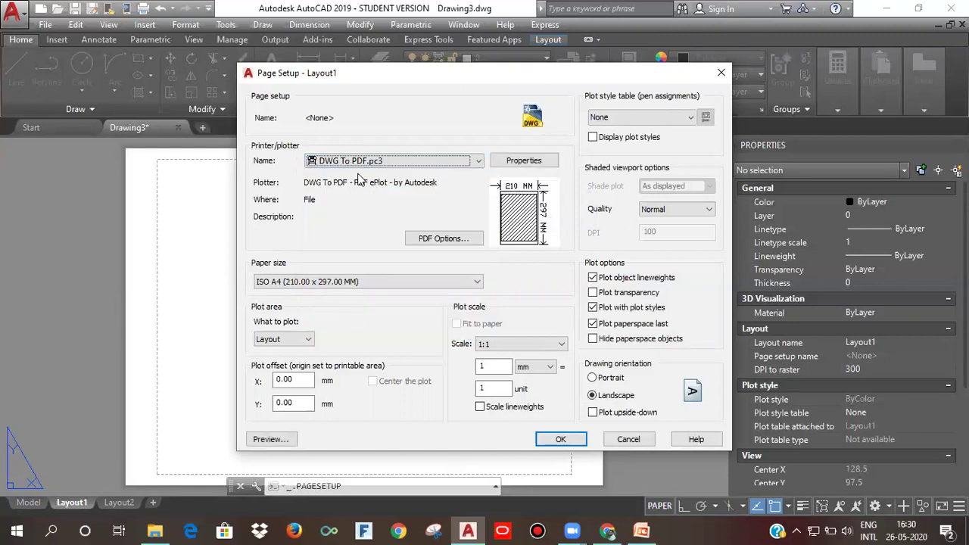
pyautogui.click(333, 288)
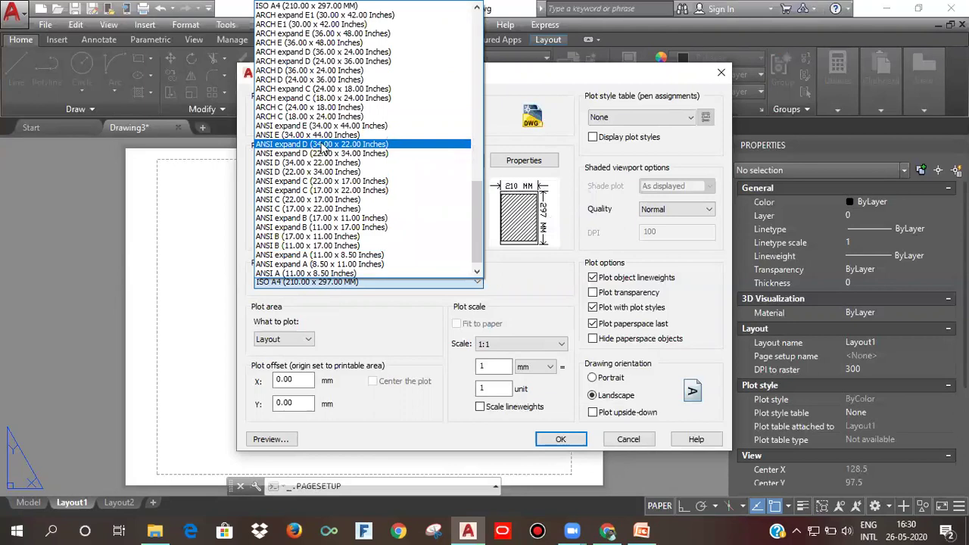
pyautogui.scroll(10, 322, 148)
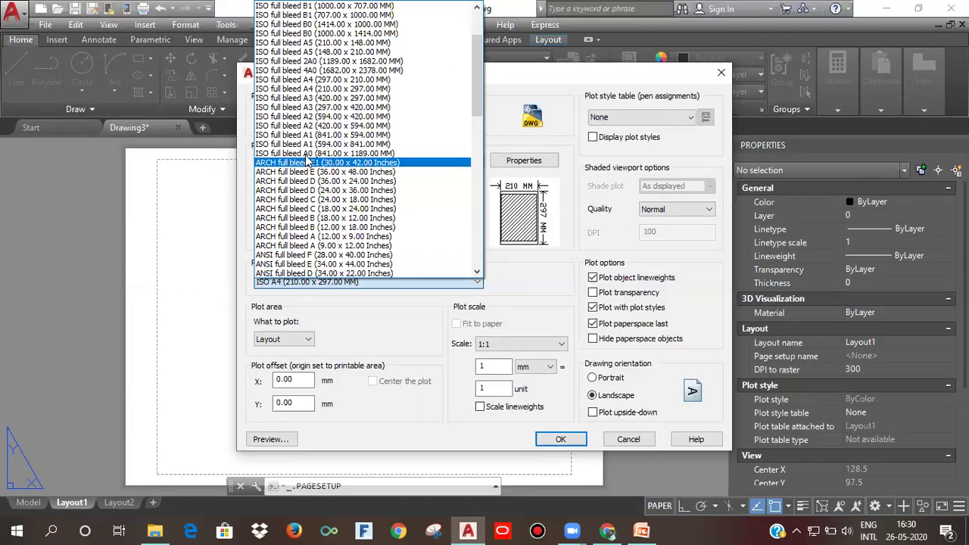
pyautogui.click(339, 83)
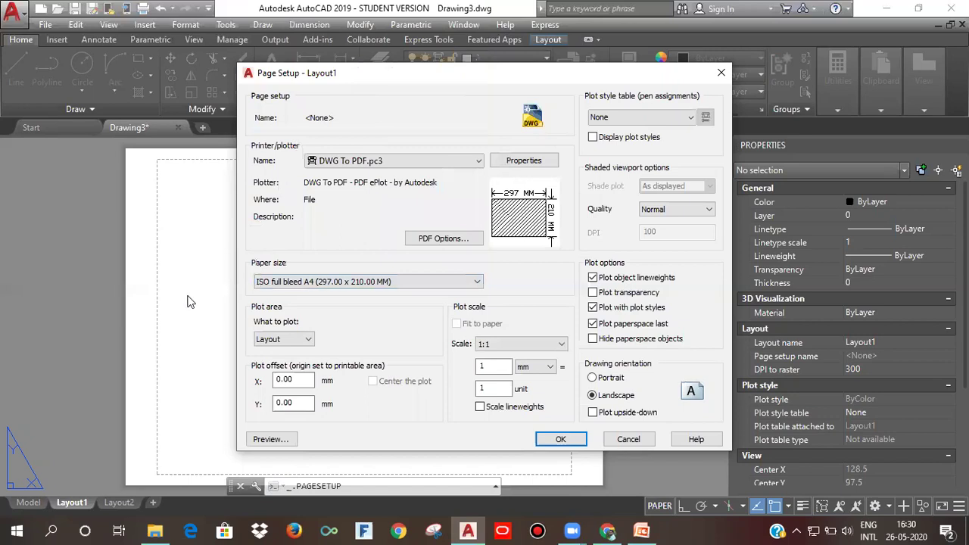
pyautogui.click(556, 441)
pyautogui.click(541, 408)
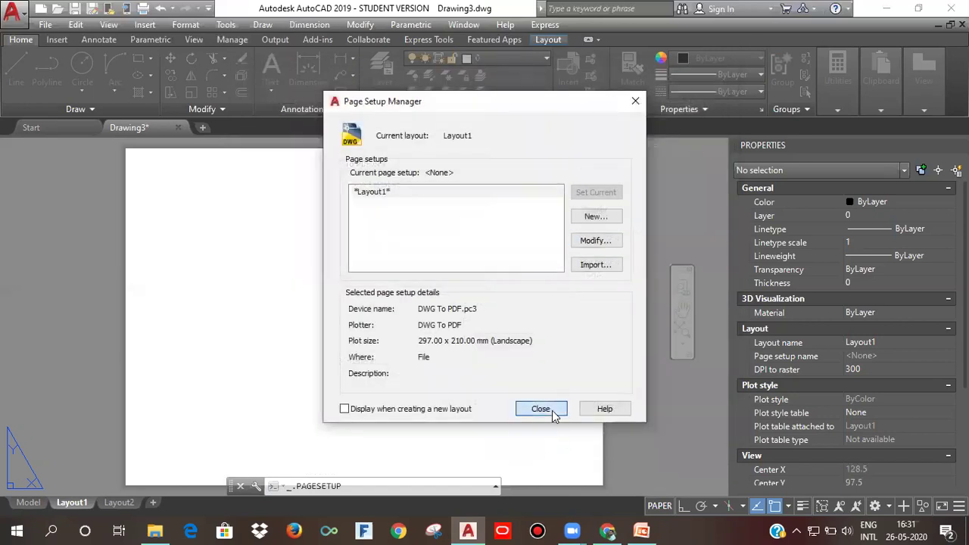
# Step: Start a rectangular viewport on Layout1 with its first corner near the sheet's upper left
pyautogui.scroll(-3, 306, 220)
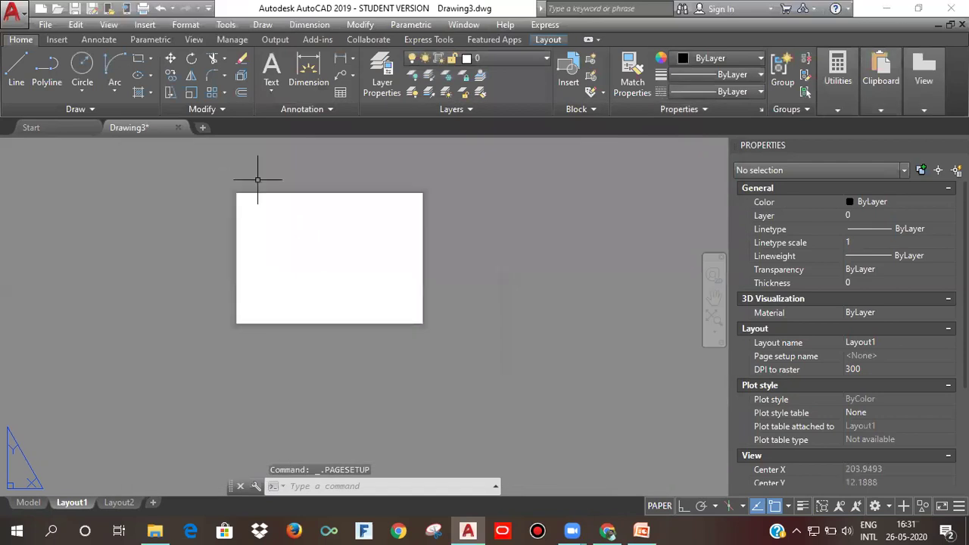
pyautogui.scroll(4, 259, 183)
pyautogui.moveTo(378, 271); pyautogui.dragTo(350, 299, button='middle')
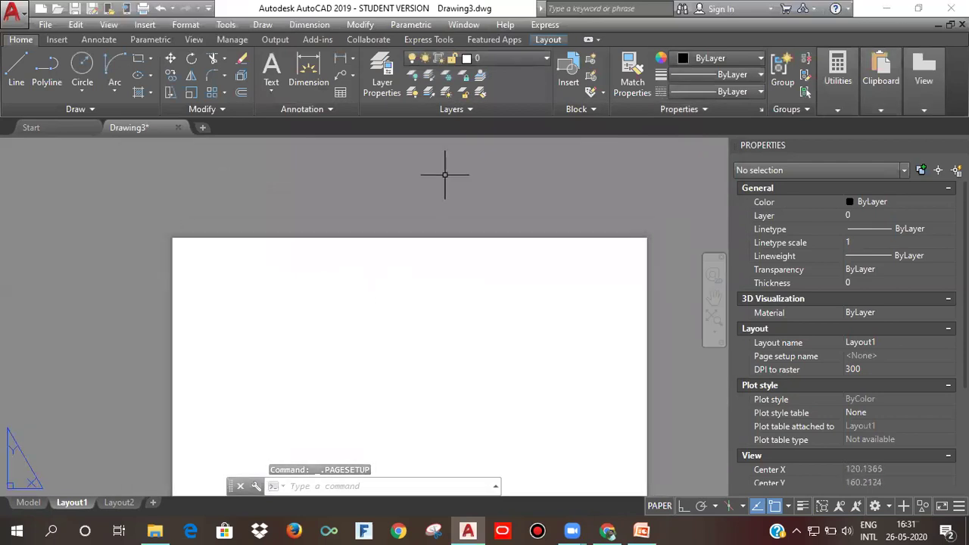
pyautogui.scroll(-1, 392, 336)
pyautogui.scroll(-1, 392, 335)
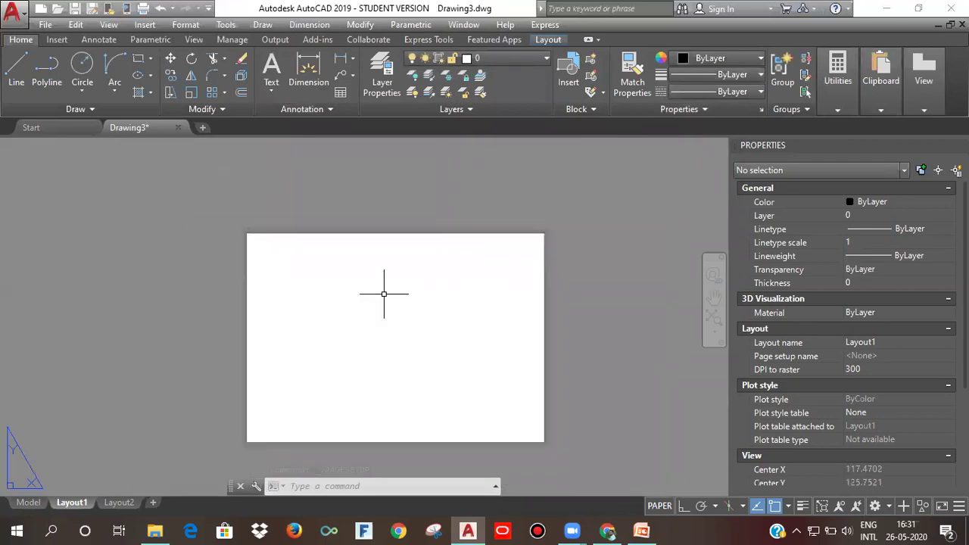
pyautogui.click(546, 41)
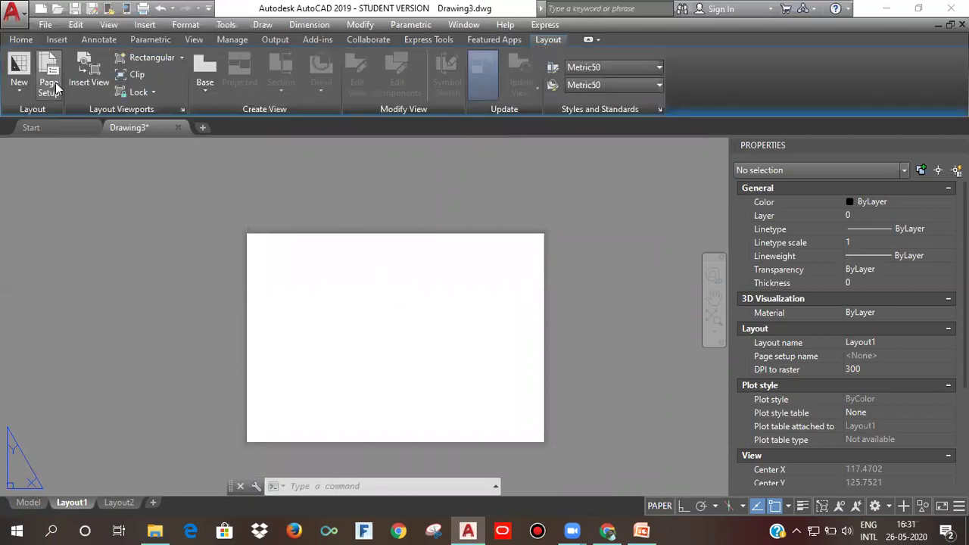
pyautogui.click(180, 60)
pyautogui.click(158, 76)
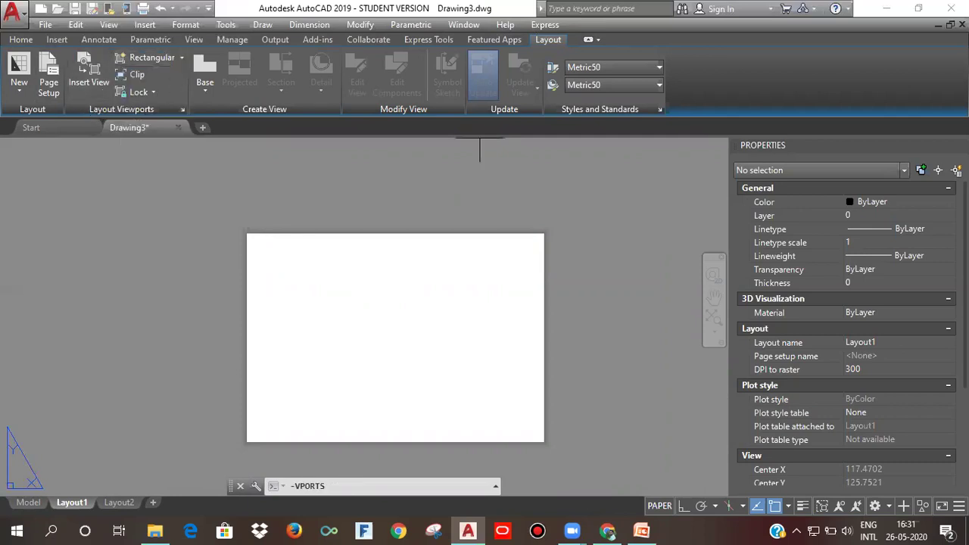
pyautogui.click(258, 245)
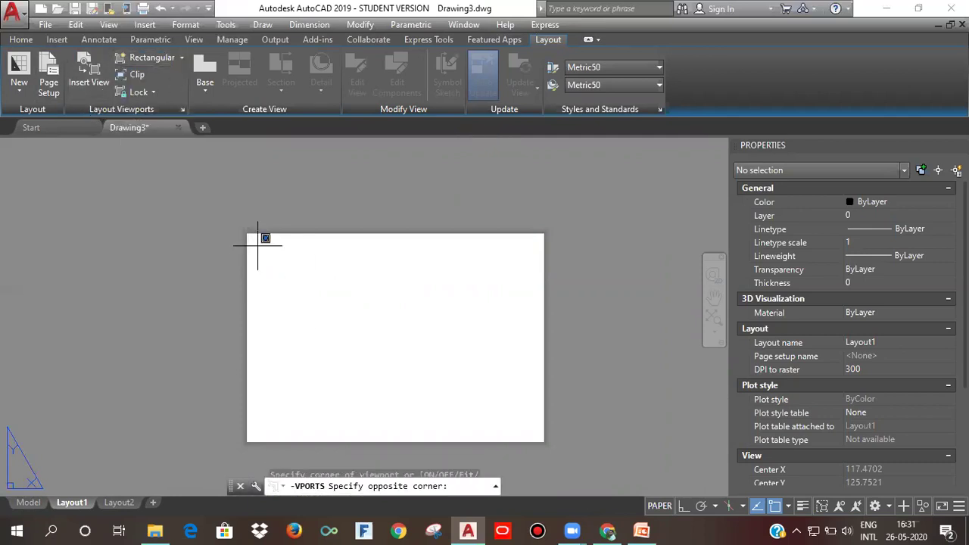
# Step: Finish the small upper-left viewport and draw a larger second viewport to its right
pyautogui.click(343, 335)
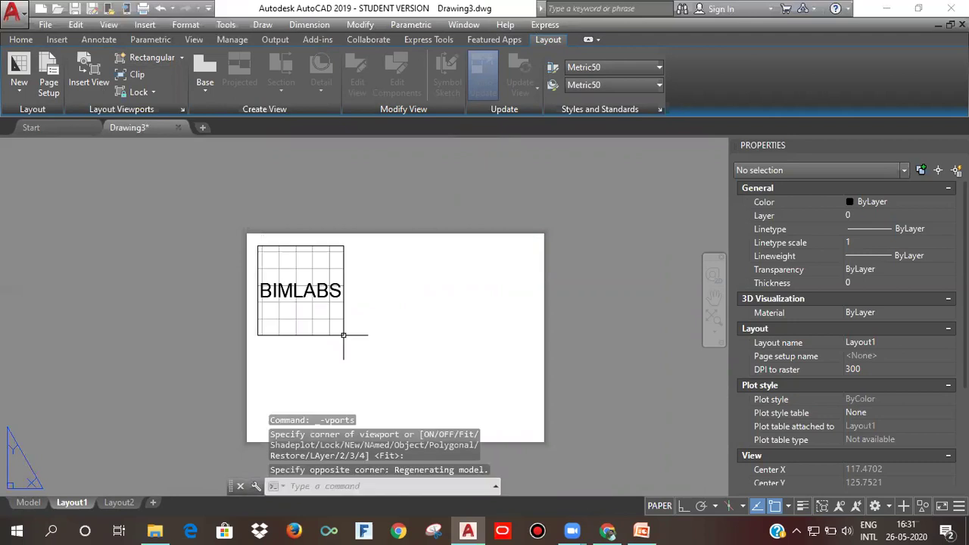
pyautogui.click(148, 55)
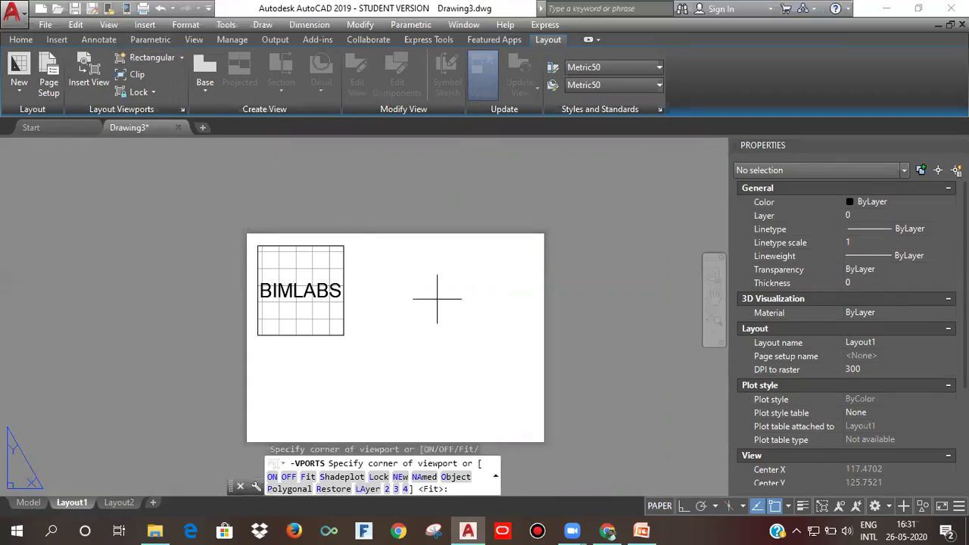
pyautogui.click(385, 270)
pyautogui.click(515, 404)
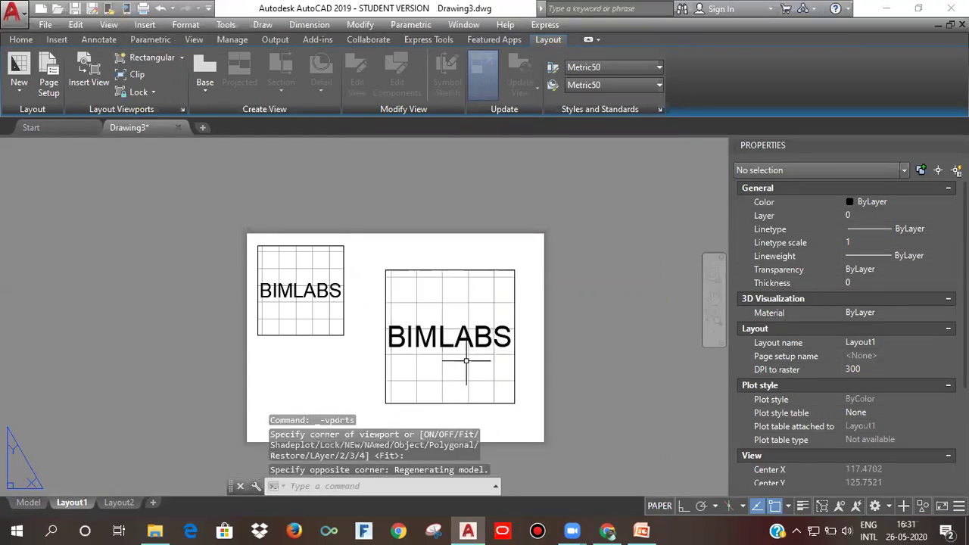
pyautogui.moveTo(337, 368); pyautogui.dragTo(342, 354, button='middle')
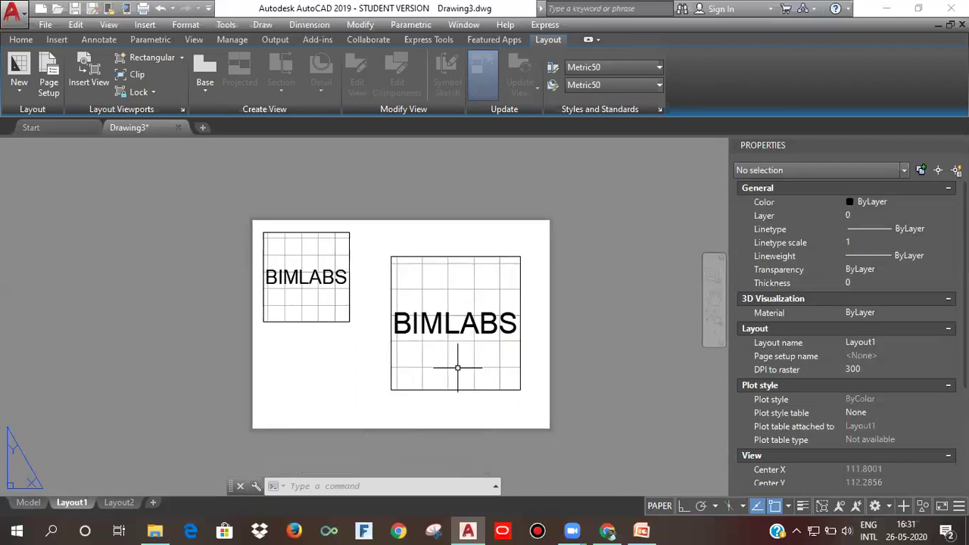
# Step: Set the small left viewport's scale to 1:10
pyautogui.click(342, 322)
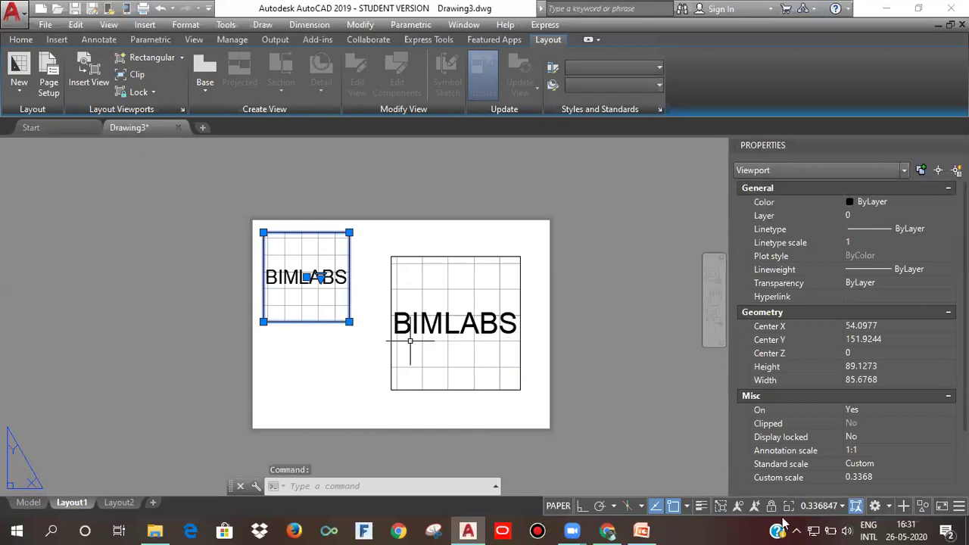
pyautogui.click(814, 513)
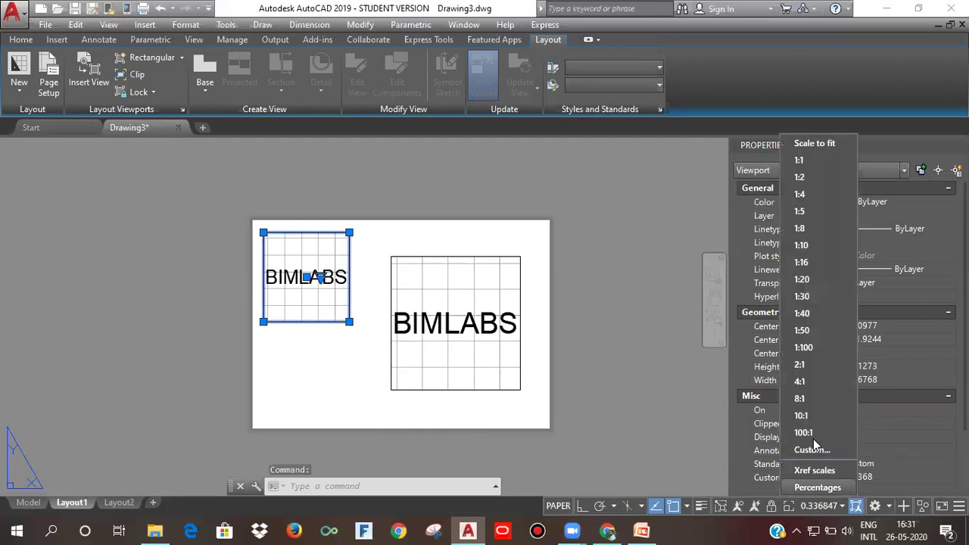
pyautogui.click(809, 246)
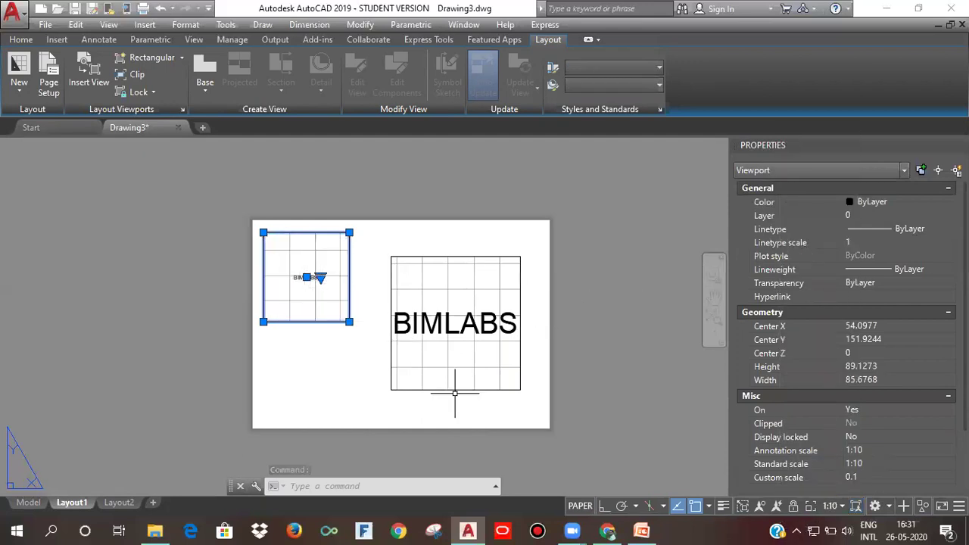
pyautogui.press('Escape')
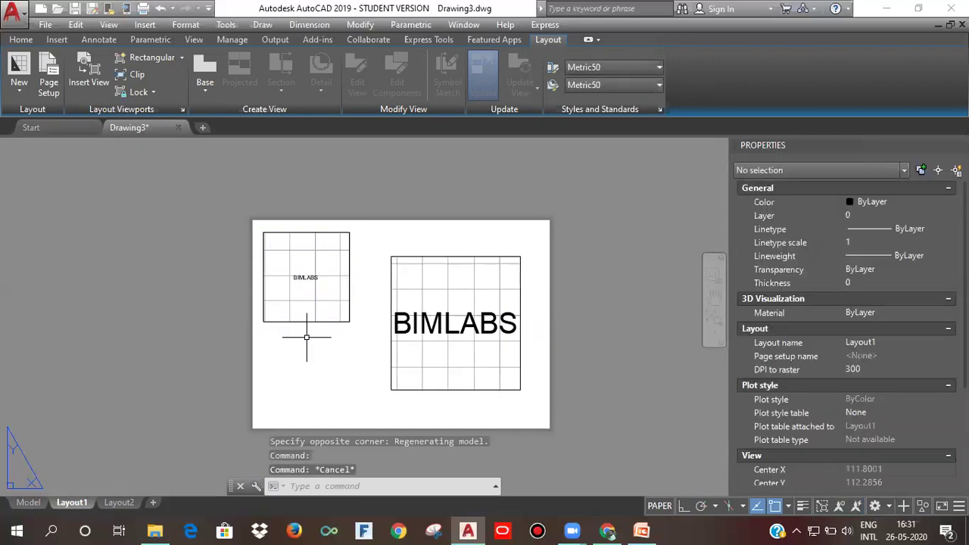
pyautogui.click(340, 322)
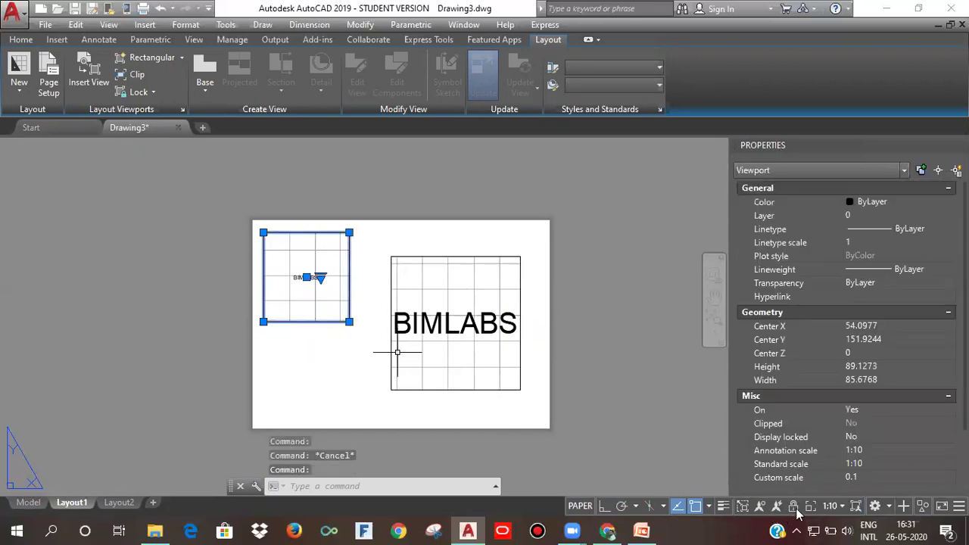
pyautogui.press('Escape')
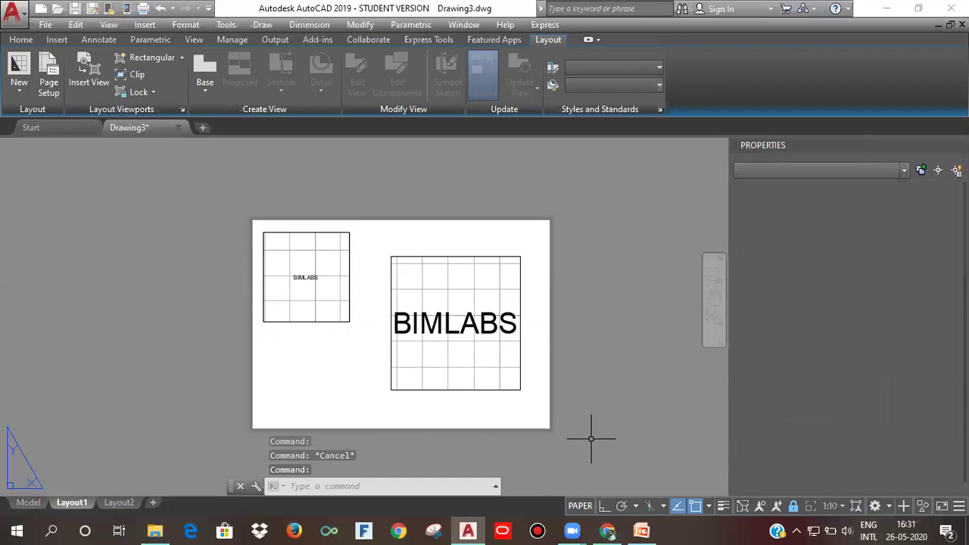
# Step: Set the larger right viewport's scale to 1:5
pyautogui.click(478, 390)
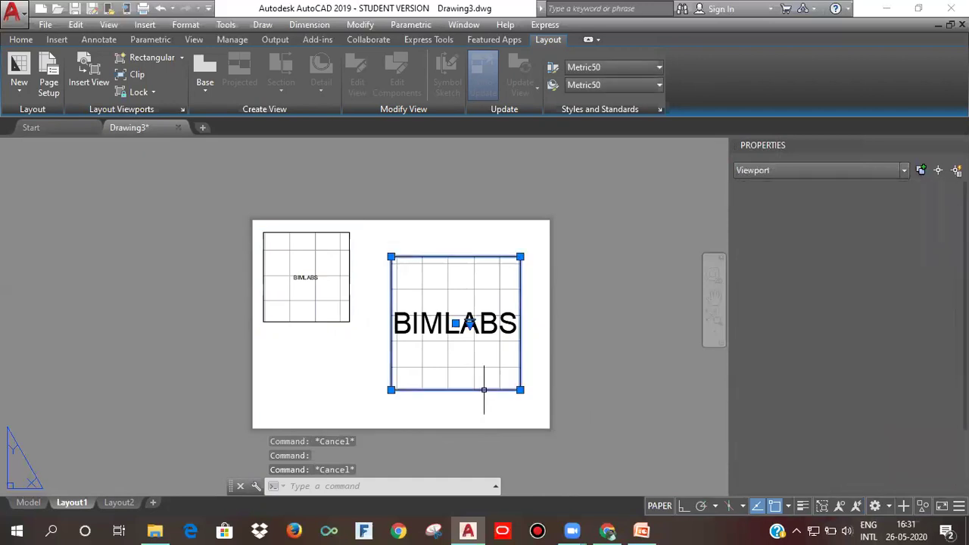
pyautogui.click(823, 509)
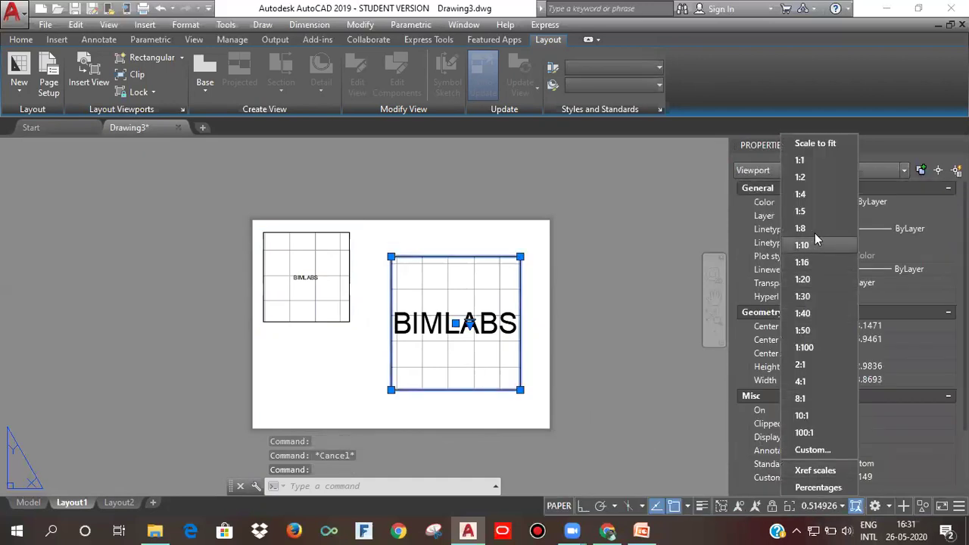
pyautogui.click(818, 214)
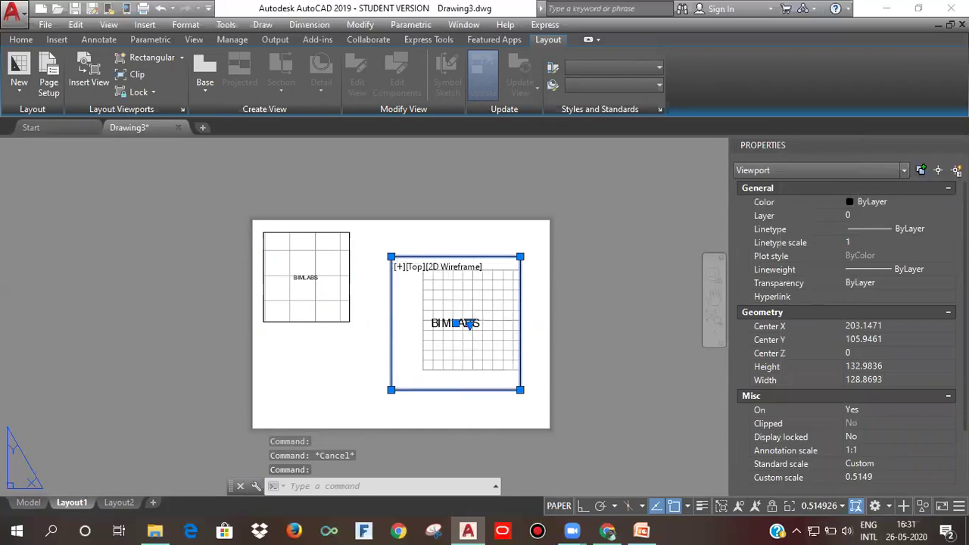
pyautogui.press('Escape')
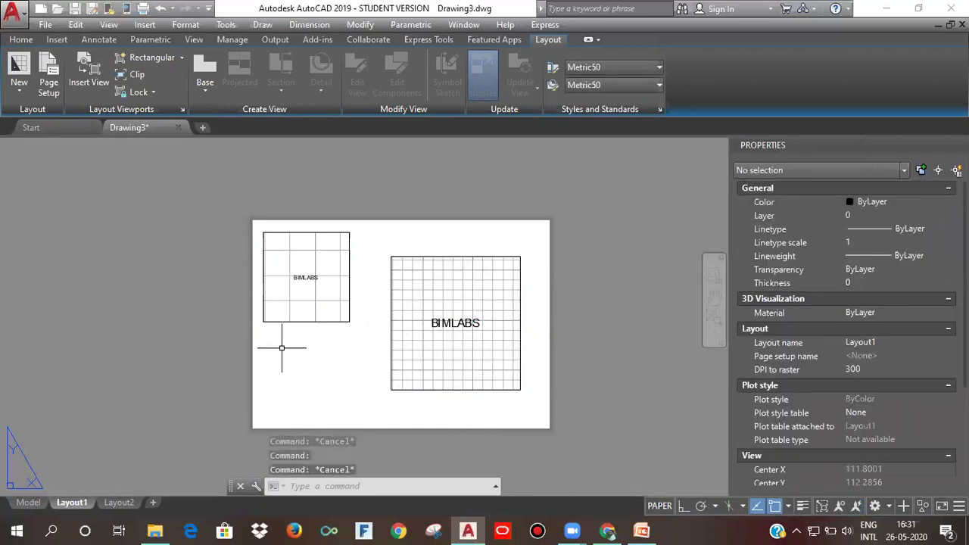
# Step: Select the left and right viewports in turn to lock their display
pyautogui.click(299, 322)
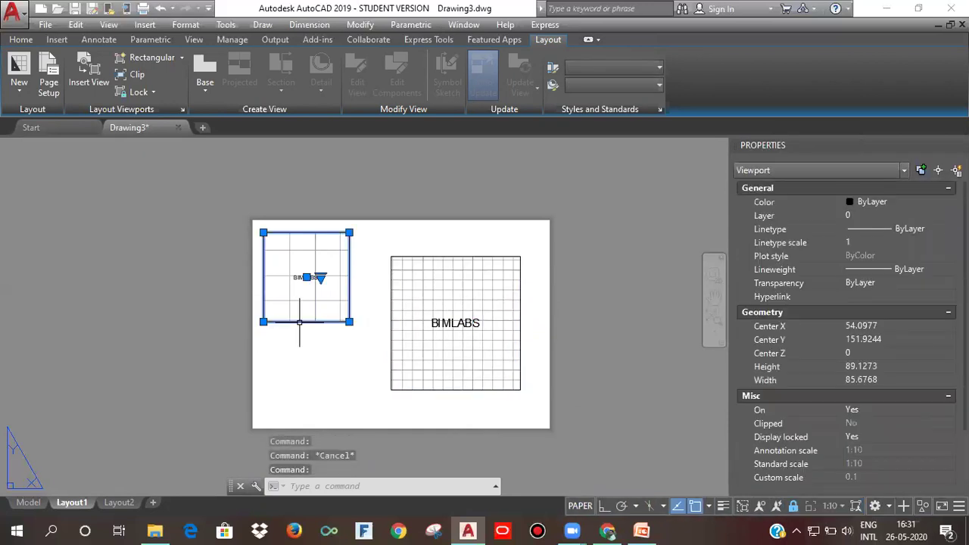
pyautogui.press('Escape')
pyautogui.click(450, 389)
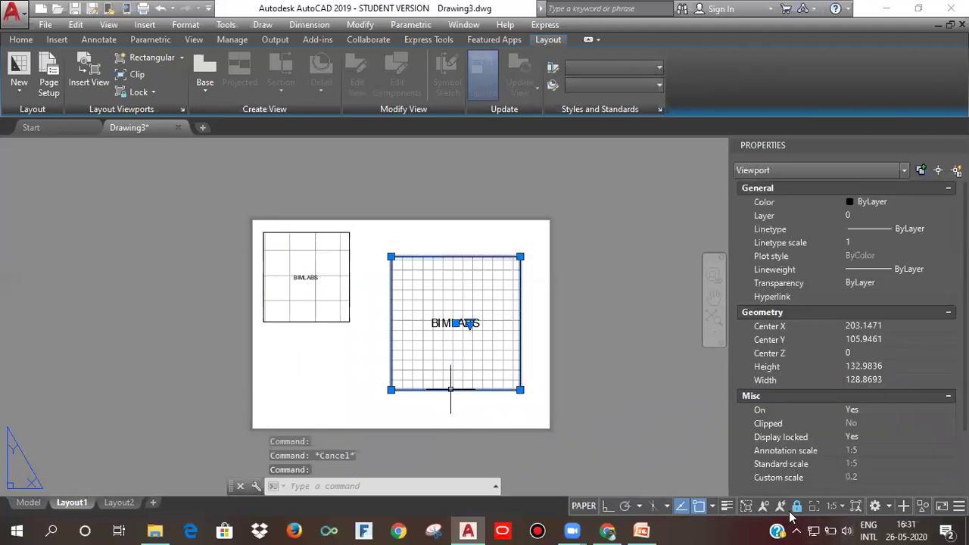
pyautogui.press('Escape')
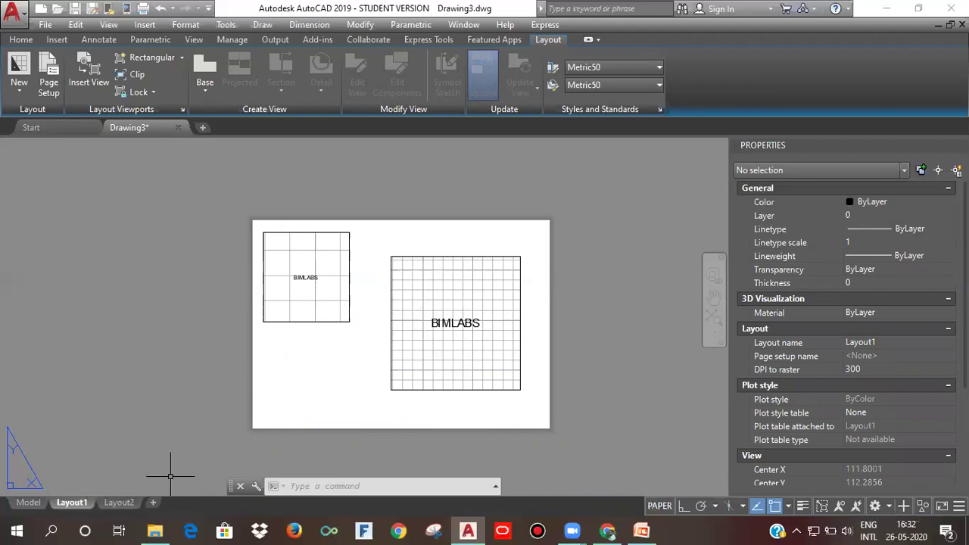
# Step: In model space, set the BIMLABS MText's Annotative property to Yes, toggling it off and back on
pyautogui.click(36, 507)
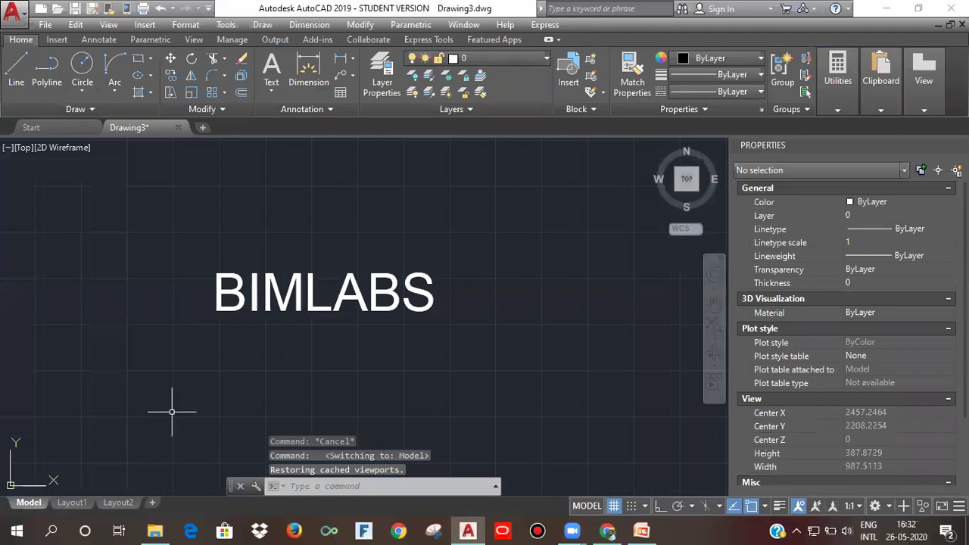
pyautogui.click(306, 308)
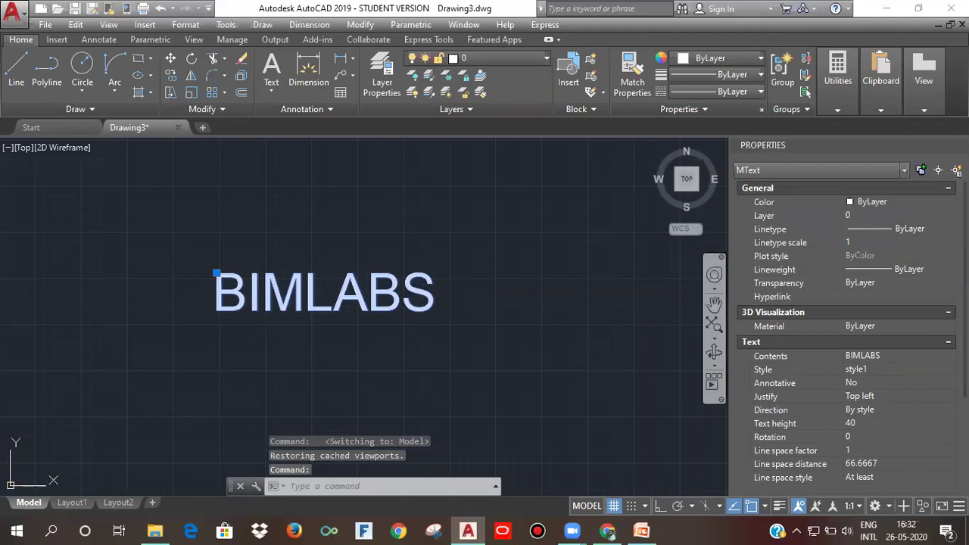
pyautogui.scroll(-1, 846, 333)
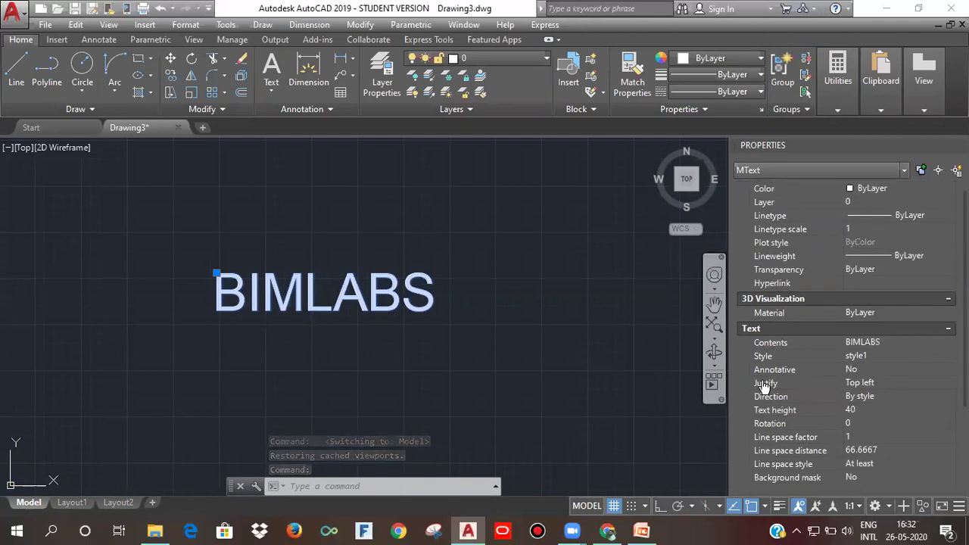
pyautogui.click(871, 368)
pyautogui.click(869, 369)
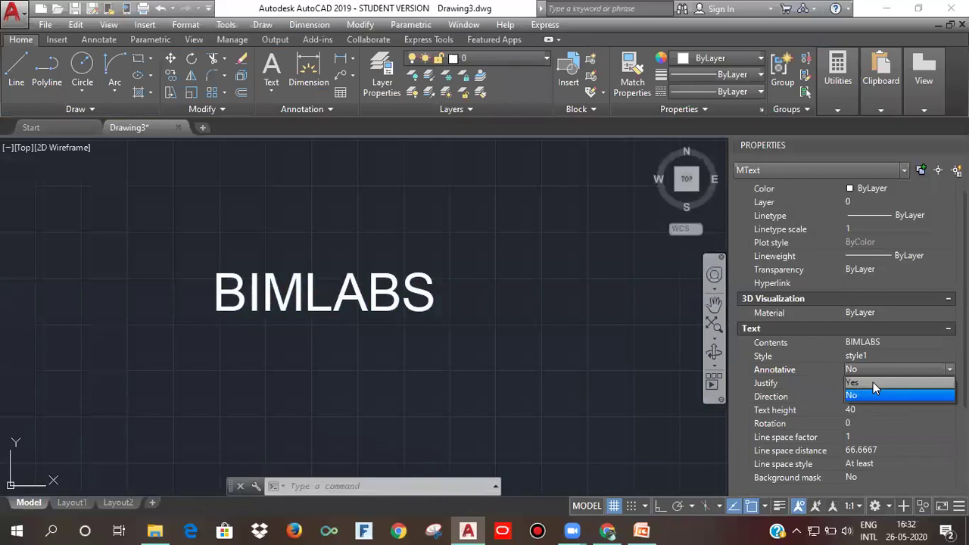
pyautogui.click(872, 383)
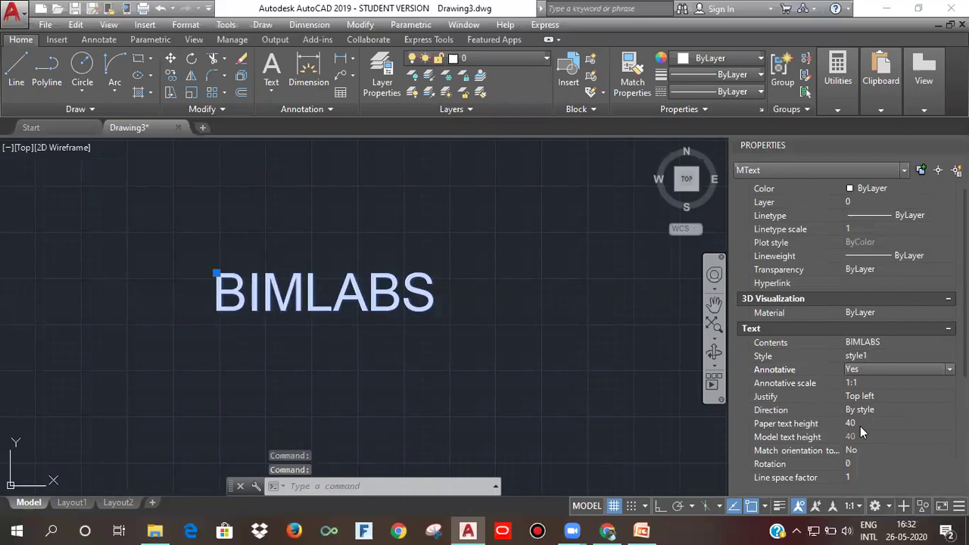
pyautogui.click(874, 369)
pyautogui.click(871, 393)
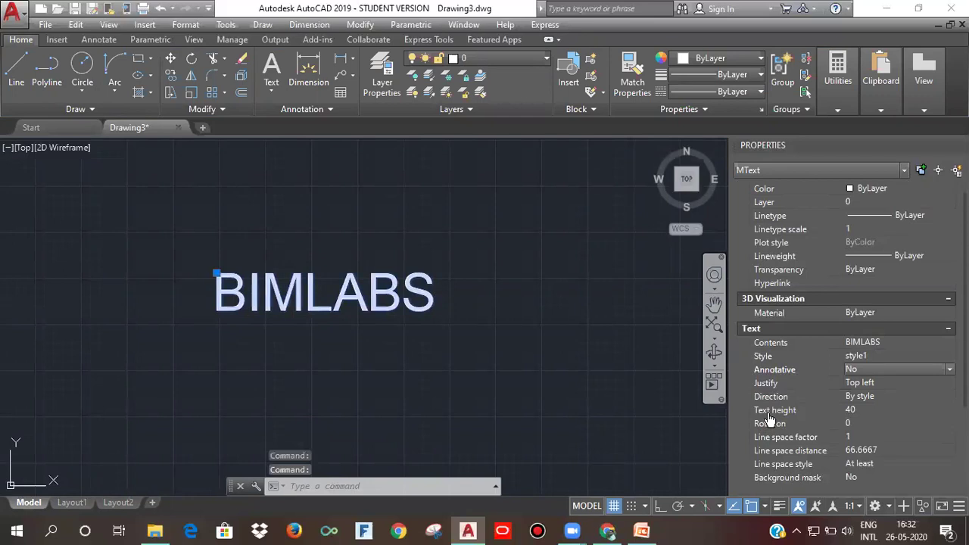
pyautogui.click(895, 373)
pyautogui.click(859, 382)
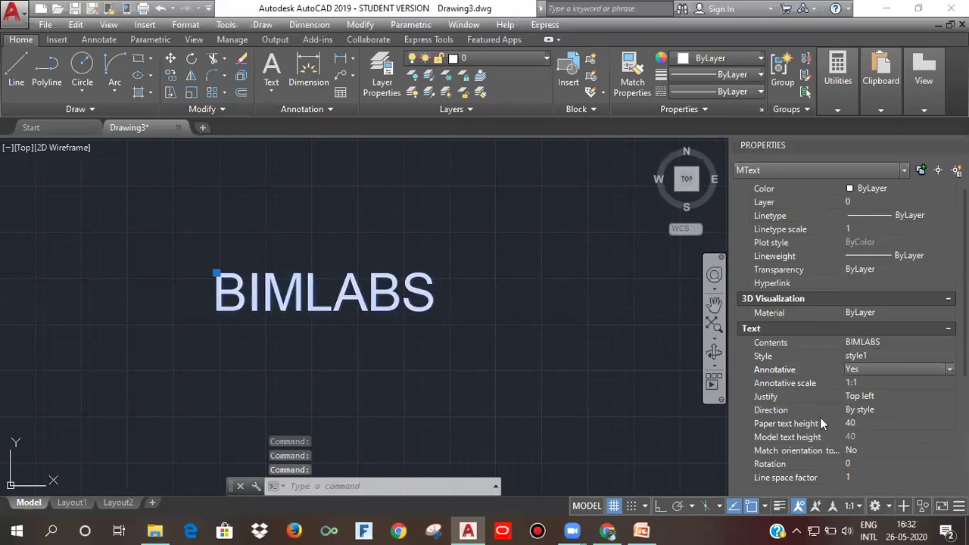
# Step: Check the BIMLABS text in the Layout1 viewports, then return to Model and show the Annotate tools
pyautogui.click(71, 503)
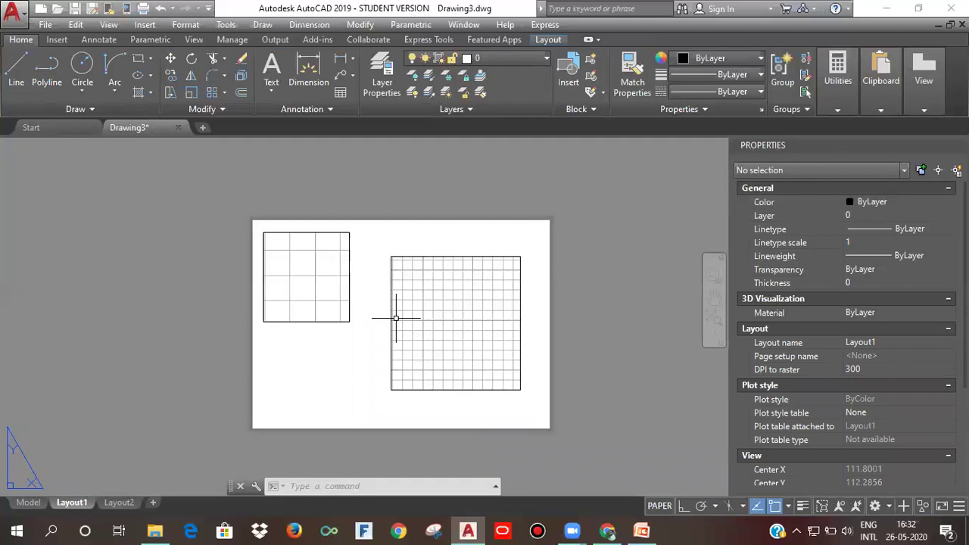
pyautogui.click(28, 503)
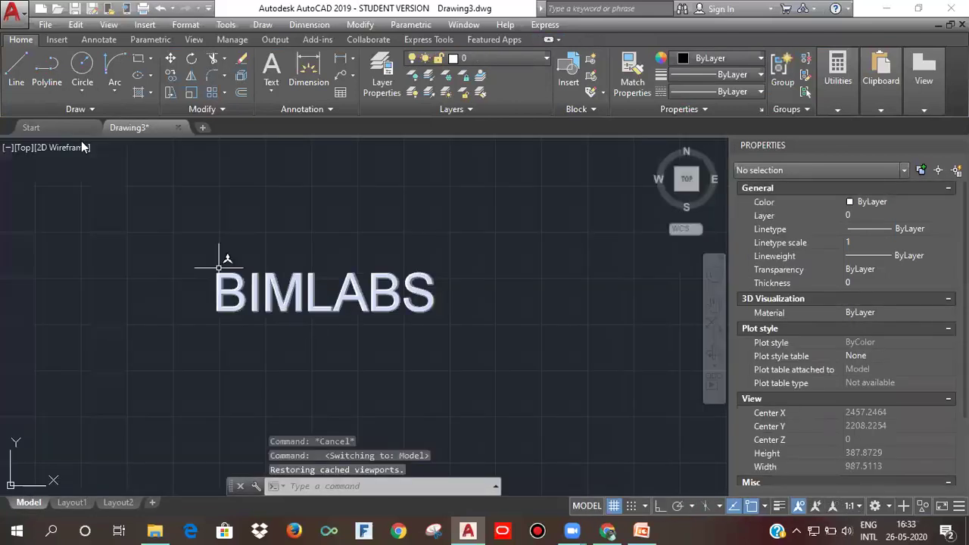
pyautogui.click(99, 40)
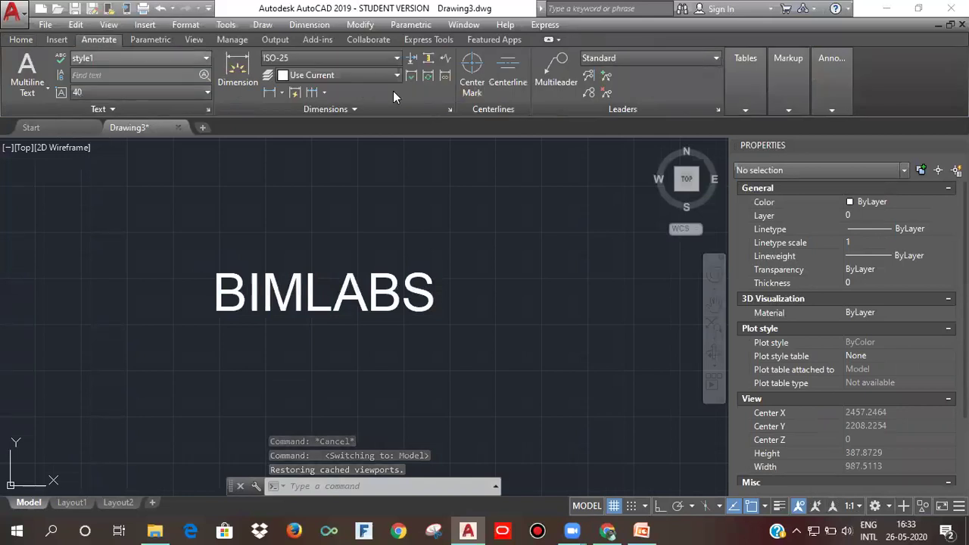
pyautogui.moveTo(831, 84)
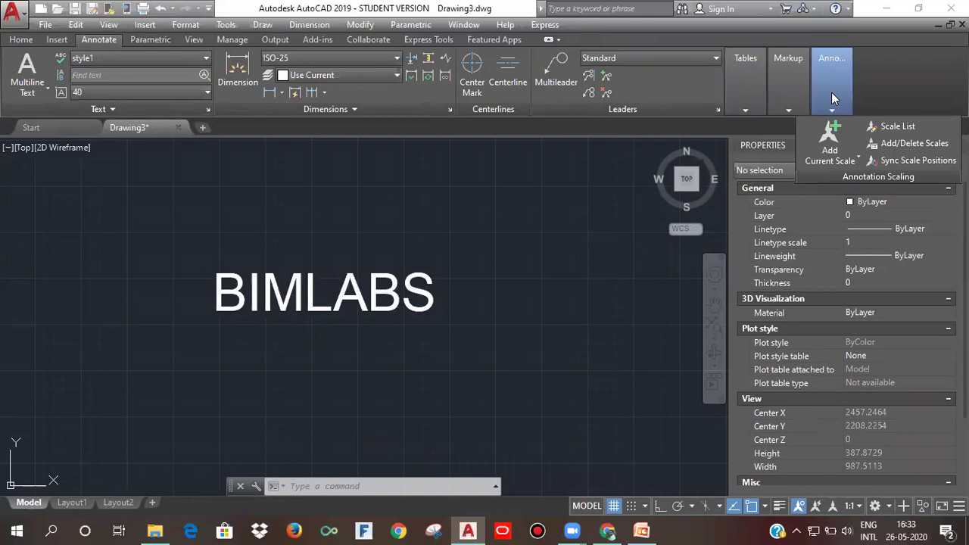
# Step: Add the 1:5 and 1:10 annotation scales to the BIMLABS text via Add/Delete Scales
pyautogui.click(896, 149)
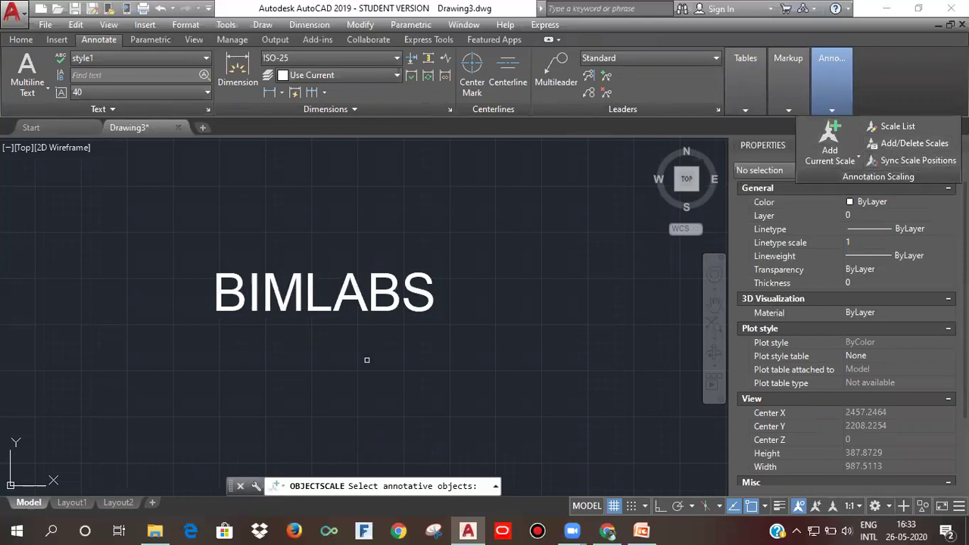
pyautogui.click(383, 318)
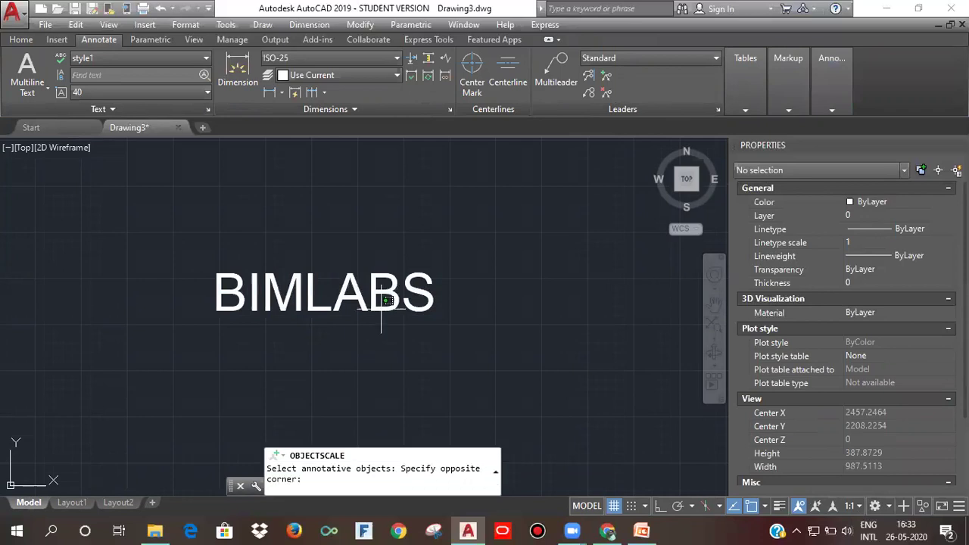
pyautogui.click(509, 294)
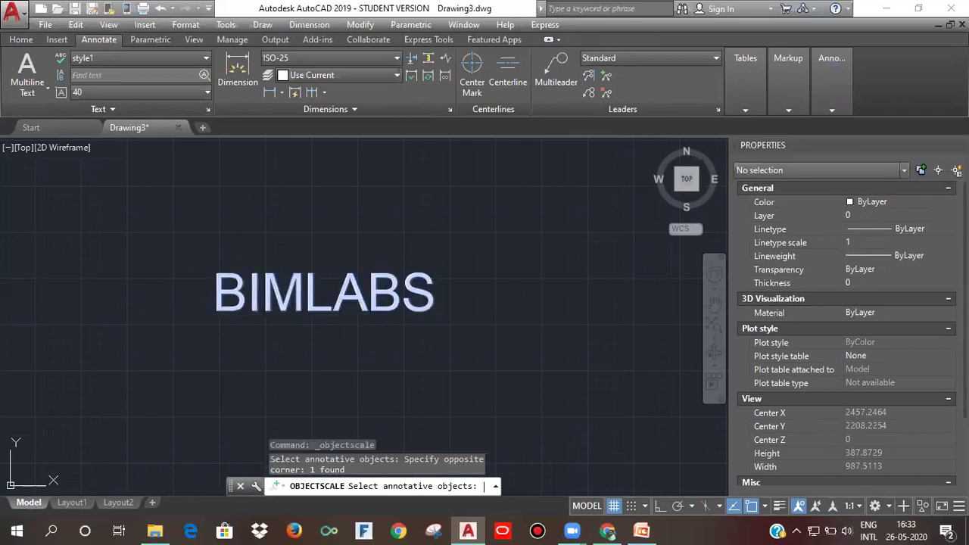
pyautogui.press('Return')
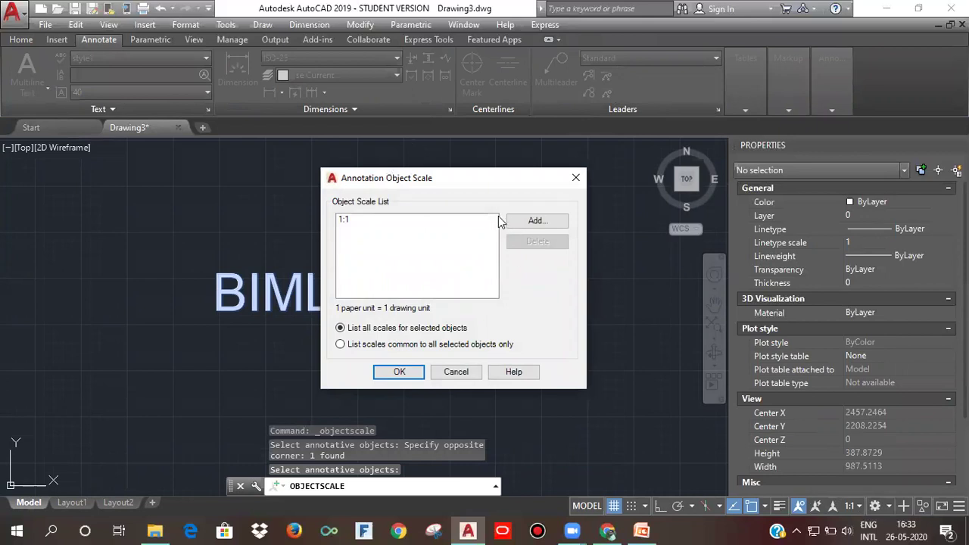
pyautogui.click(523, 227)
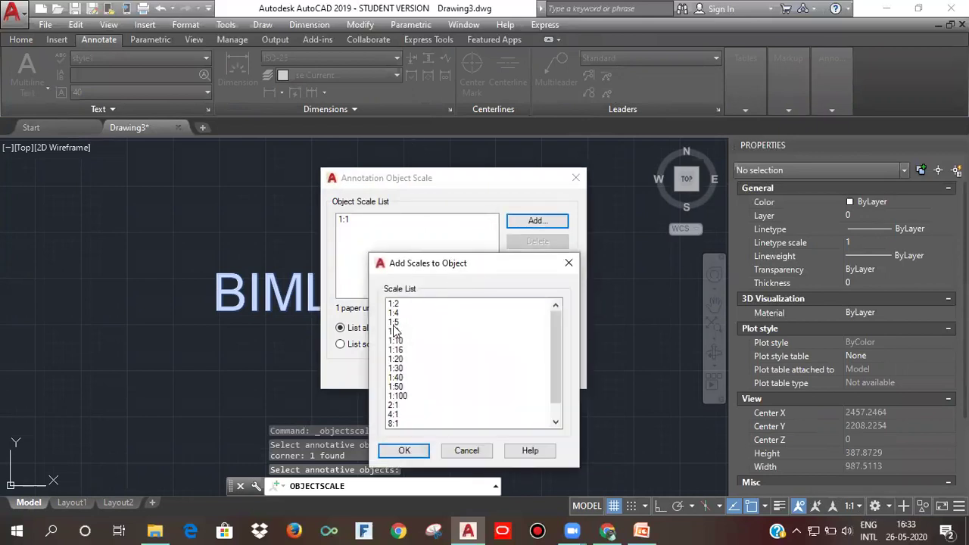
pyautogui.click(395, 324)
pyautogui.keyDown('ctrl'); pyautogui.click(405, 341); pyautogui.keyUp('ctrl')
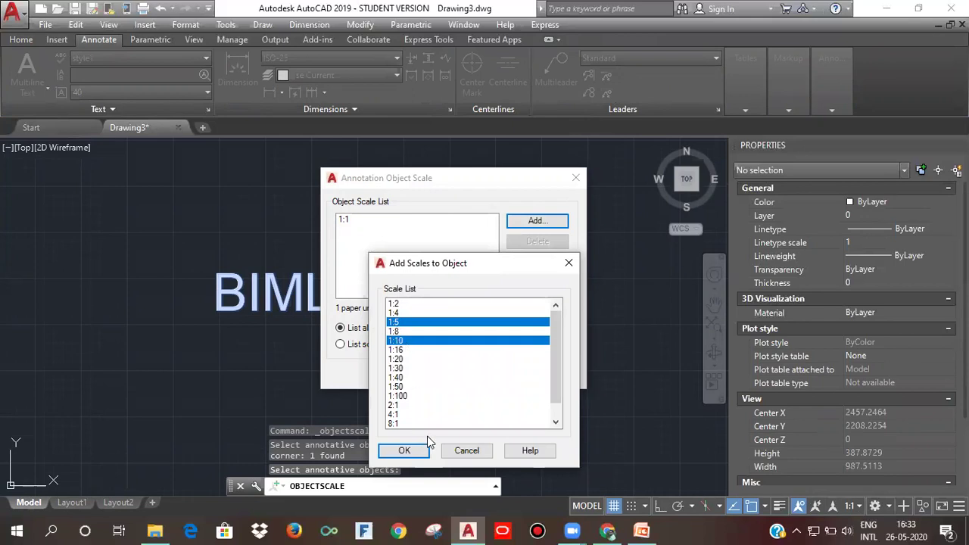
pyautogui.click(401, 451)
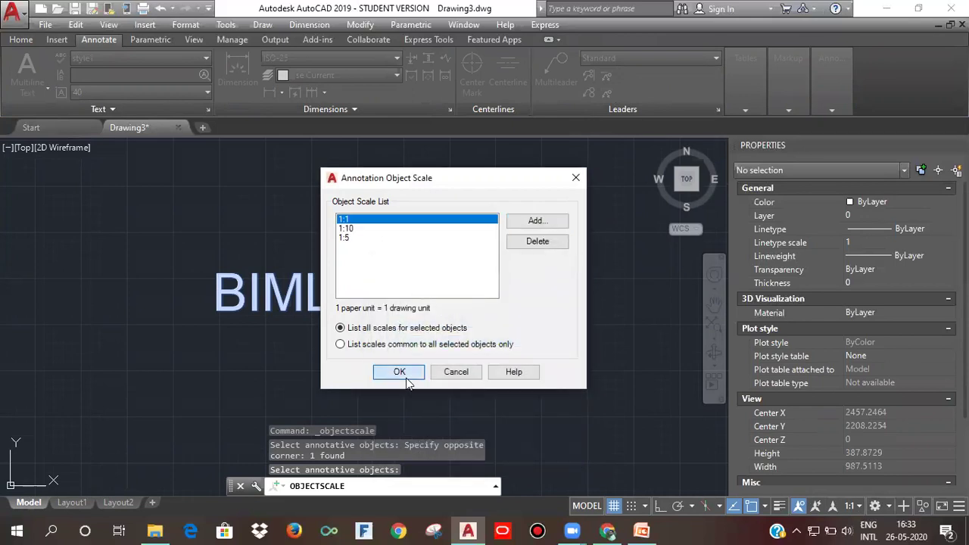
pyautogui.click(399, 371)
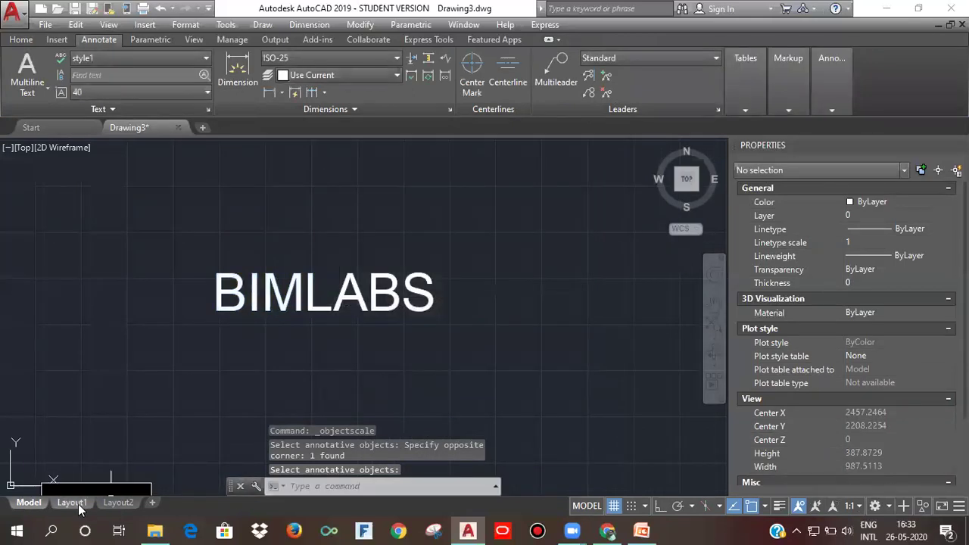
# Step: Check the scaled text in the Layout1 viewports, then return to model space
pyautogui.click(76, 502)
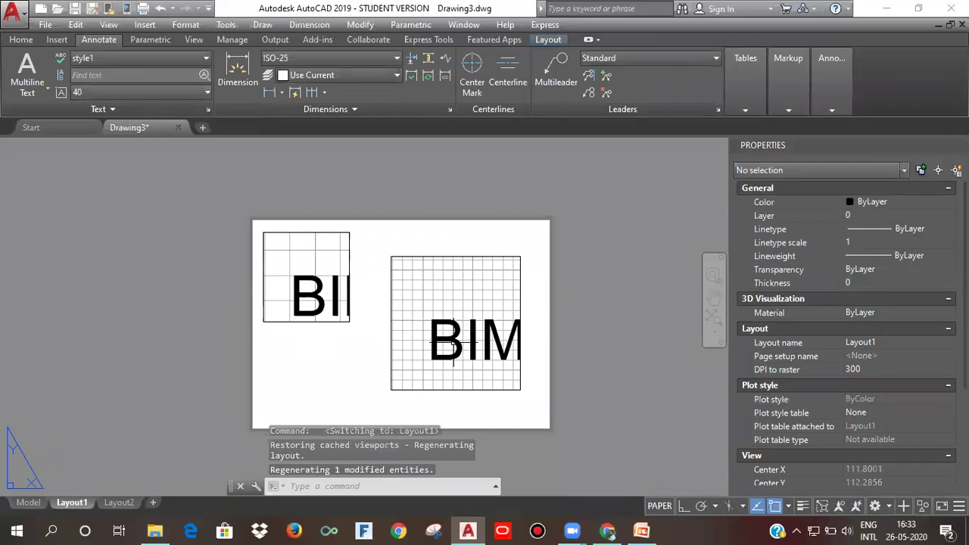
pyautogui.click(28, 503)
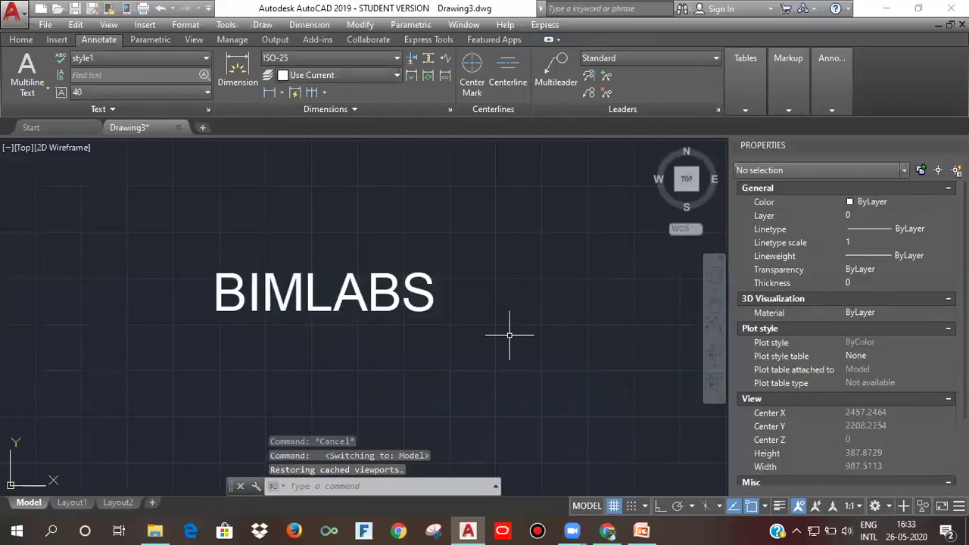
pyautogui.click(22, 40)
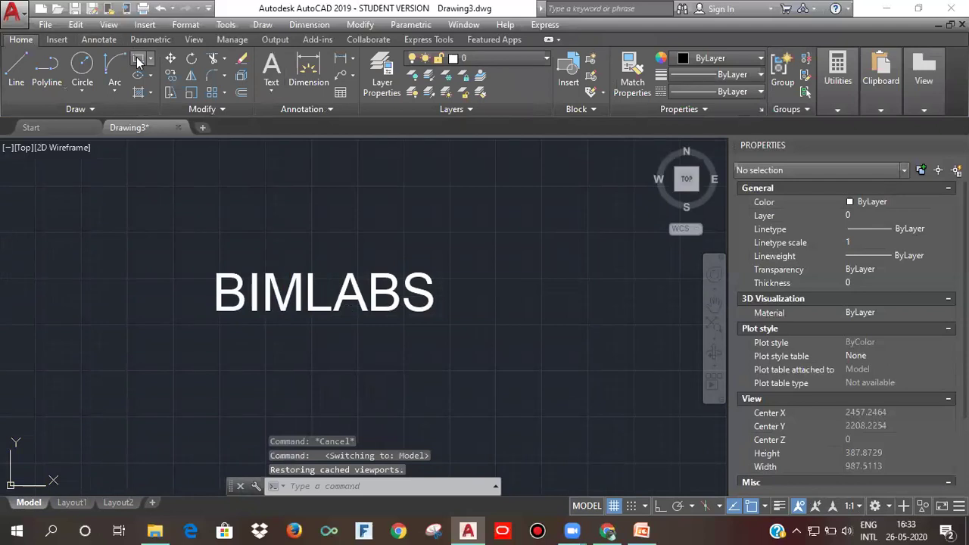
# Step: Draw a 297 × 210 rectangle, sized by dimensions, to the right of the BIMLABS text
pyautogui.click(138, 59)
pyautogui.moveTo(445, 291); pyautogui.dragTo(357, 276, button='middle')
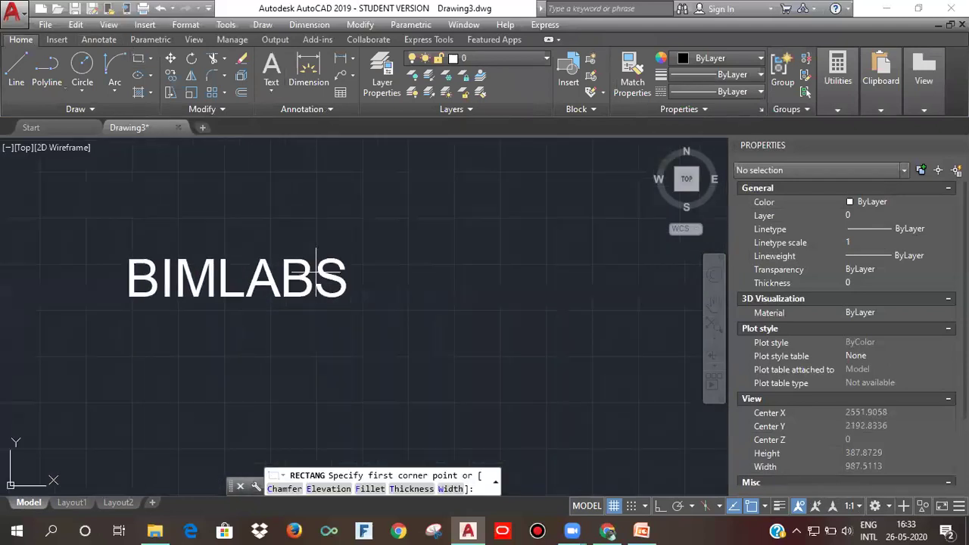
pyautogui.click(427, 230)
pyautogui.press('Return')
pyautogui.write('297')
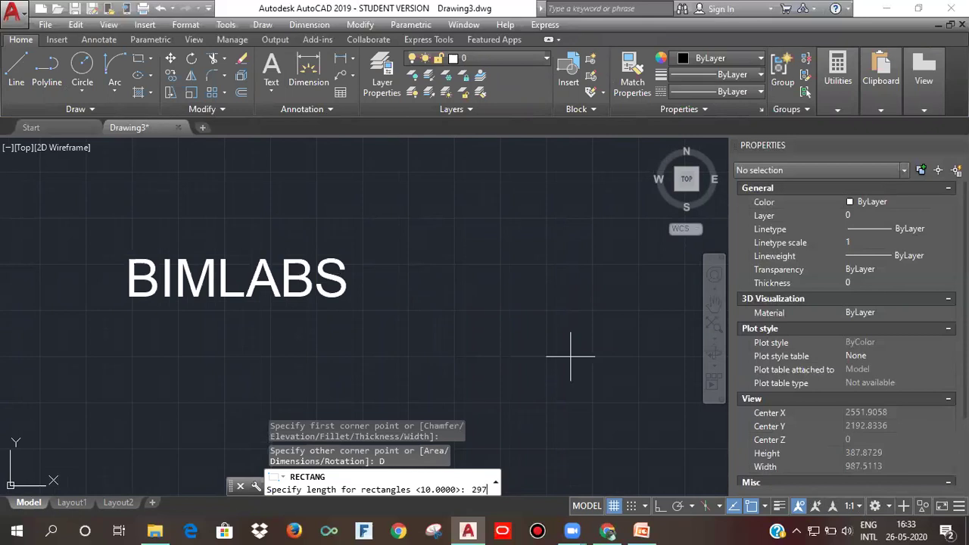
pyautogui.press('Return')
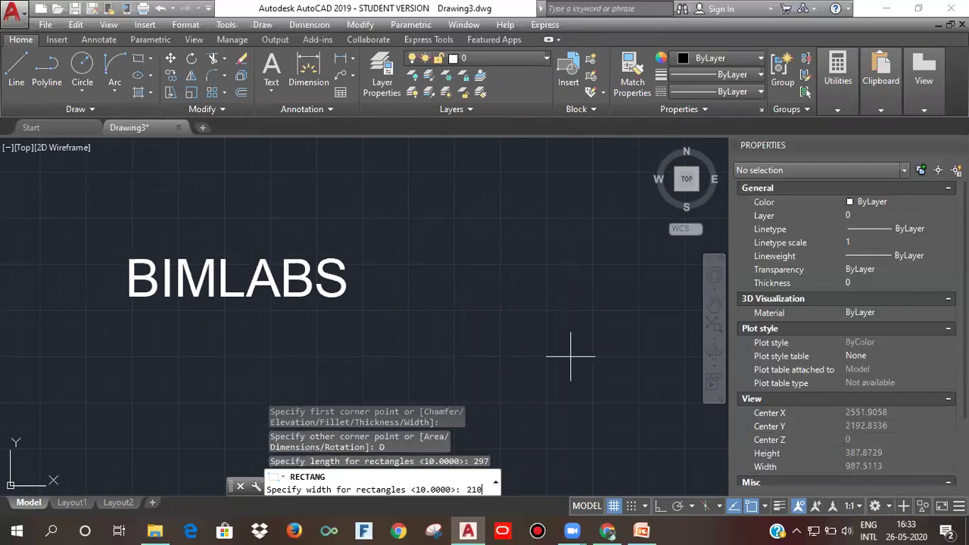
pyautogui.press('Return')
pyautogui.scroll(-2, 578, 352)
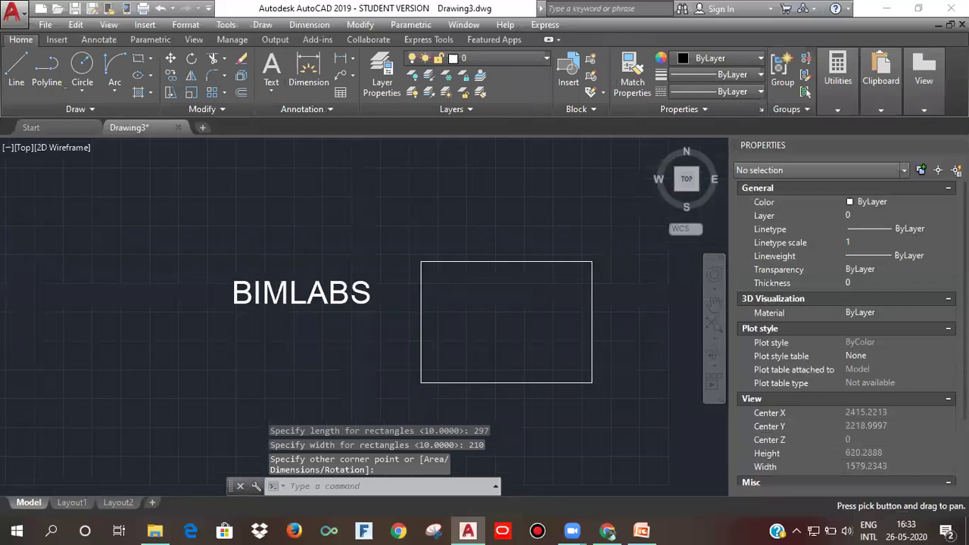
# Step: Place the rectangle, then copy the BIMLABS text up and right and grip-move the copy
pyautogui.click(276, 294)
pyautogui.click(277, 294)
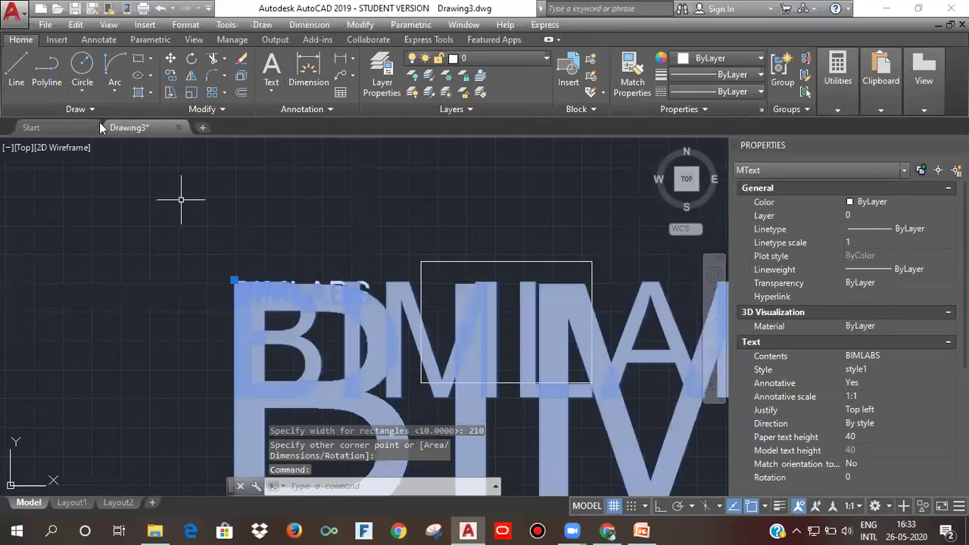
pyautogui.click(174, 76)
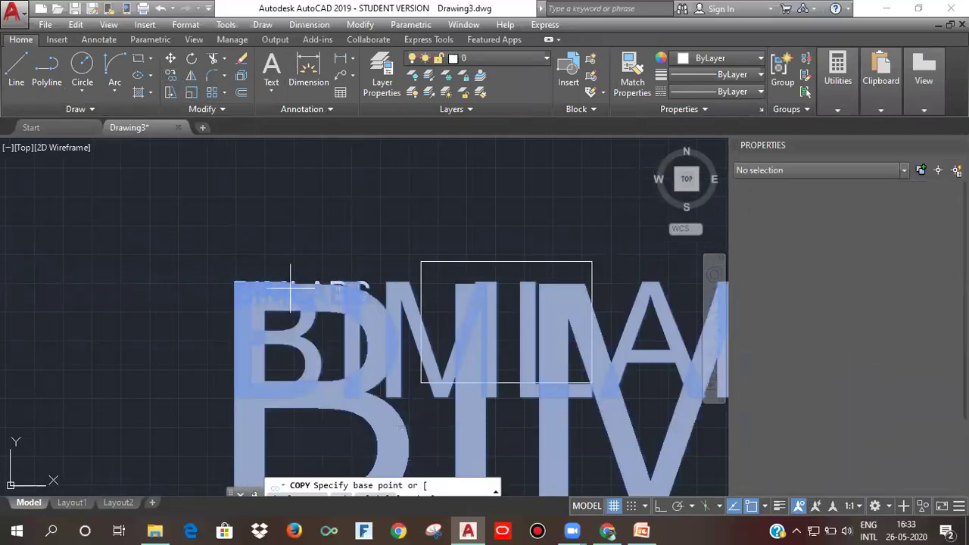
pyautogui.click(258, 373)
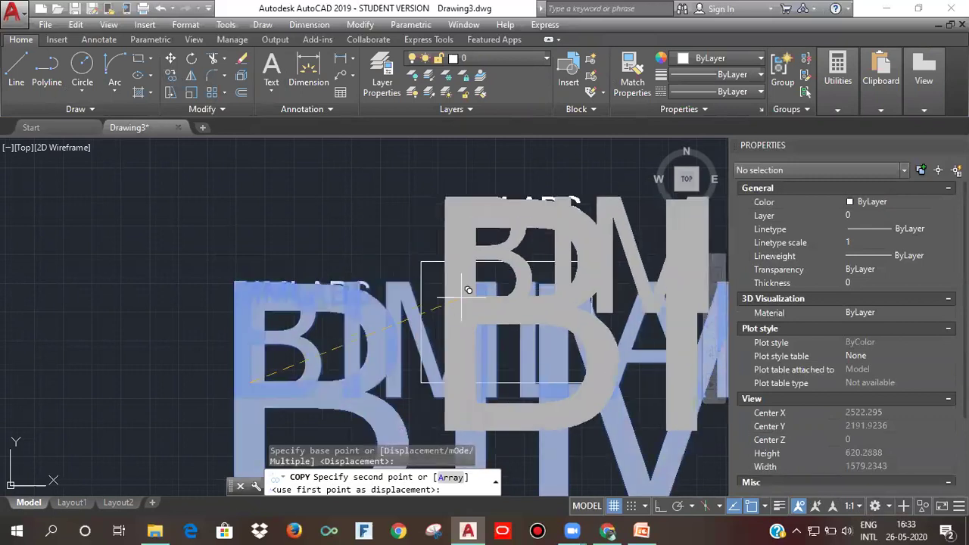
pyautogui.click(467, 291)
pyautogui.click(513, 208)
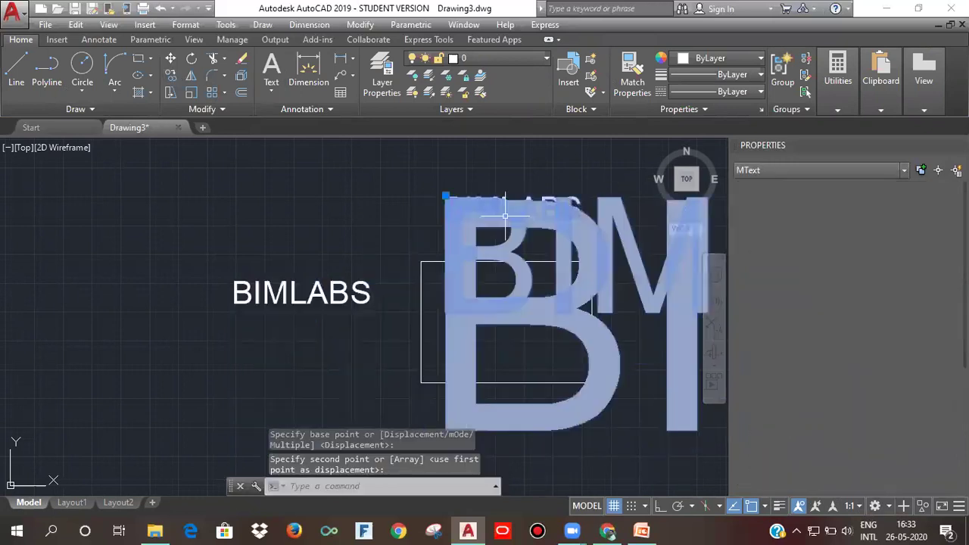
pyautogui.click(445, 195)
pyautogui.click(445, 219)
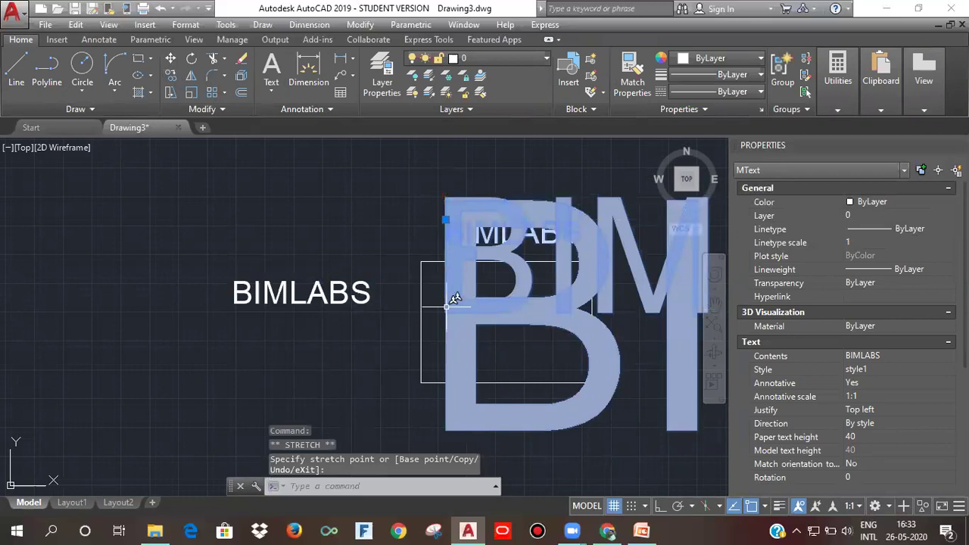
# Step: Make a second BIMLABS copy inside the rectangle
pyautogui.click(171, 75)
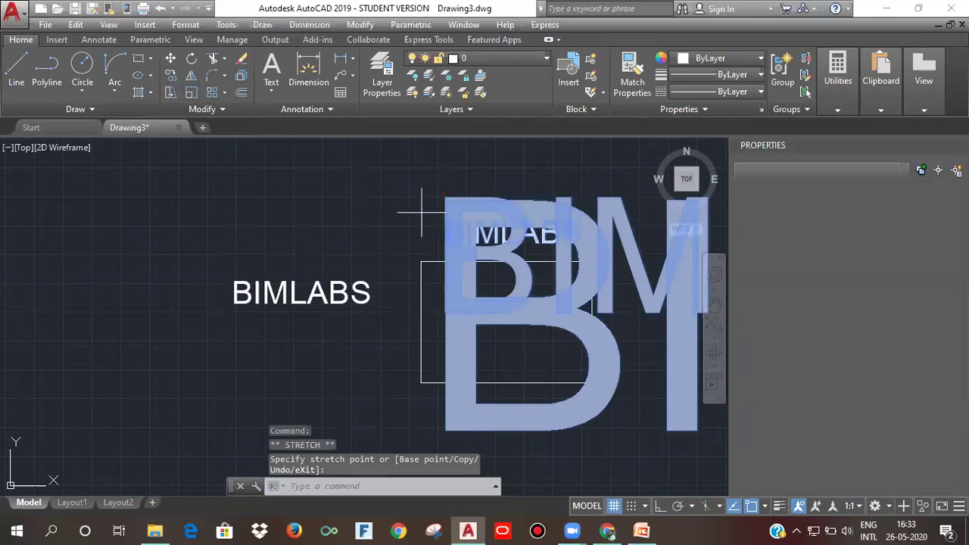
pyautogui.click(512, 221)
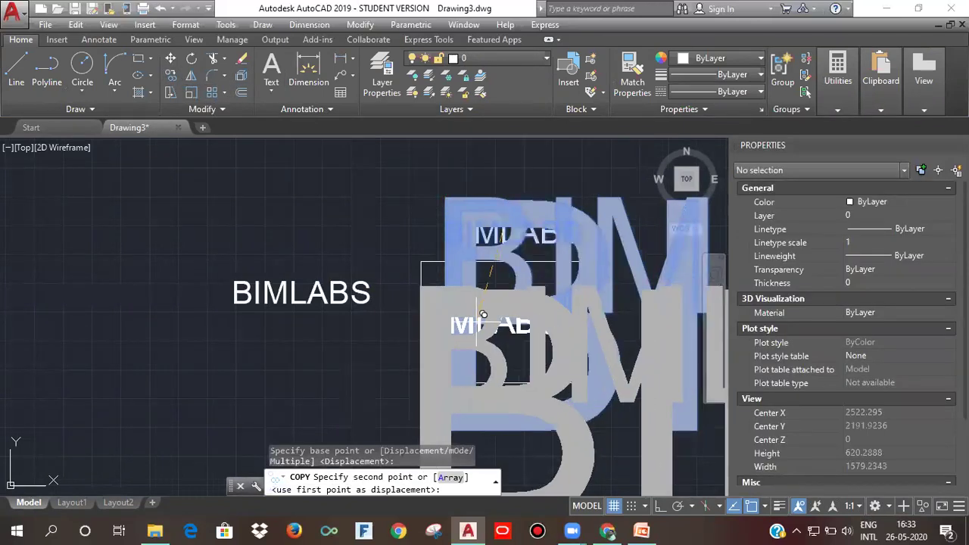
pyautogui.click(479, 295)
pyautogui.scroll(2, 477, 318)
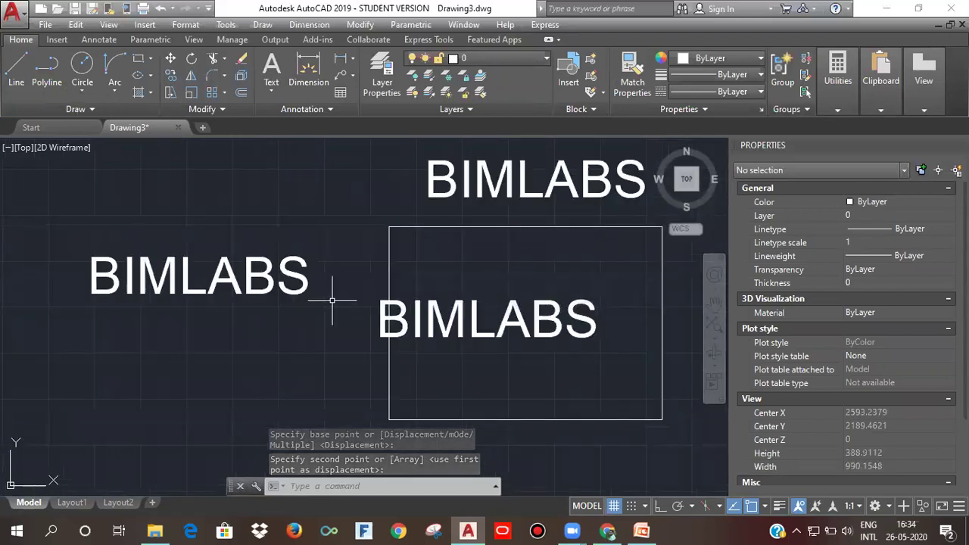
pyautogui.scroll(-2, 330, 303)
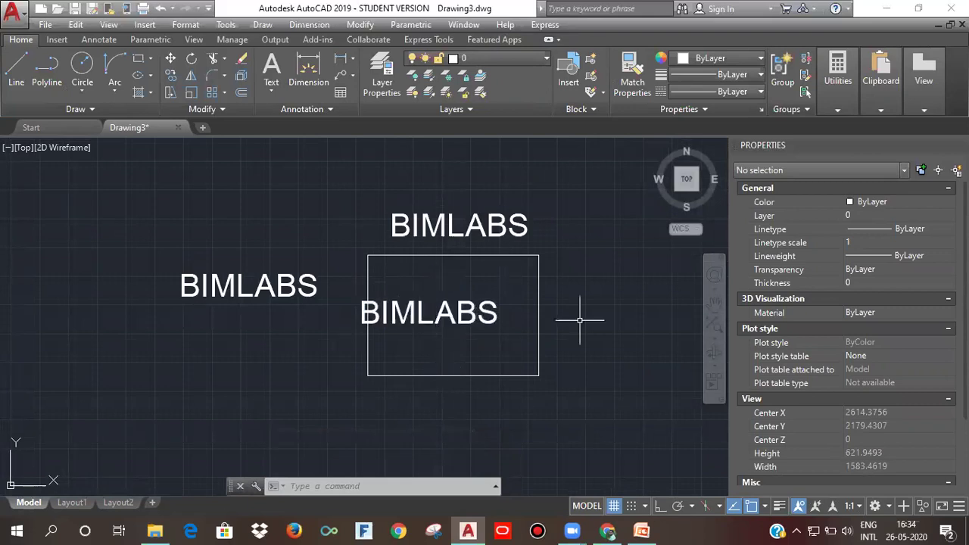
# Step: Window-select the rectangle and the text copies and delete them
pyautogui.click(329, 190)
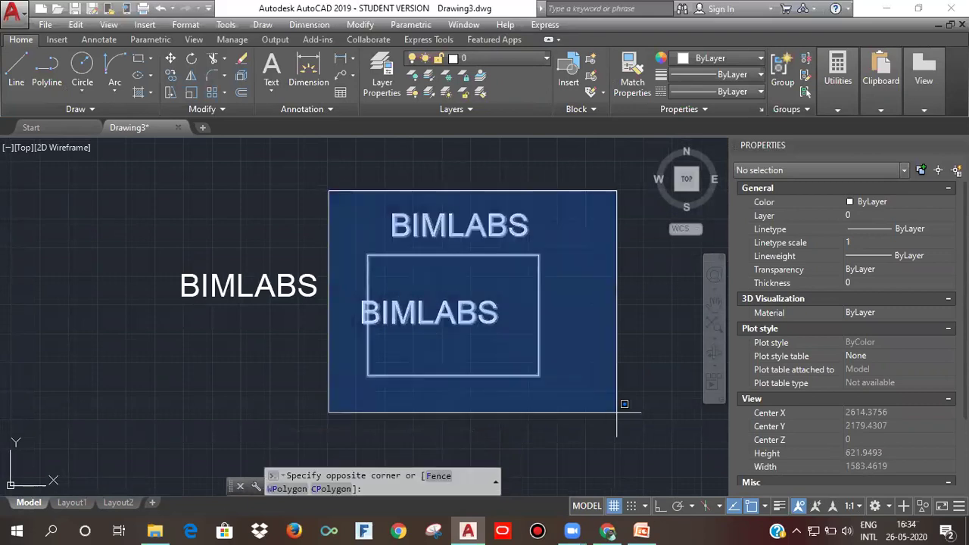
pyautogui.click(627, 405)
pyautogui.press('Delete')
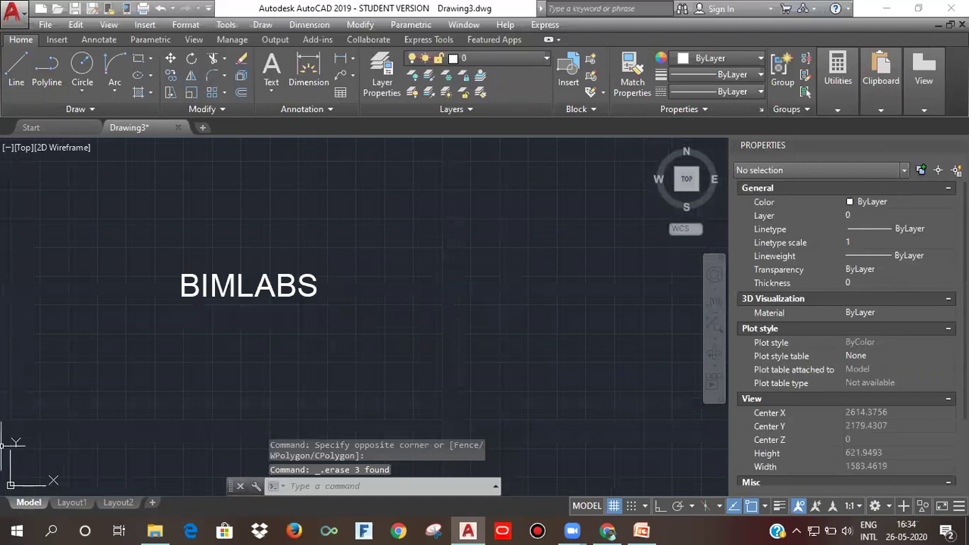
# Step: On Layout1, draw a short vertical line with Ortho on
pyautogui.click(72, 504)
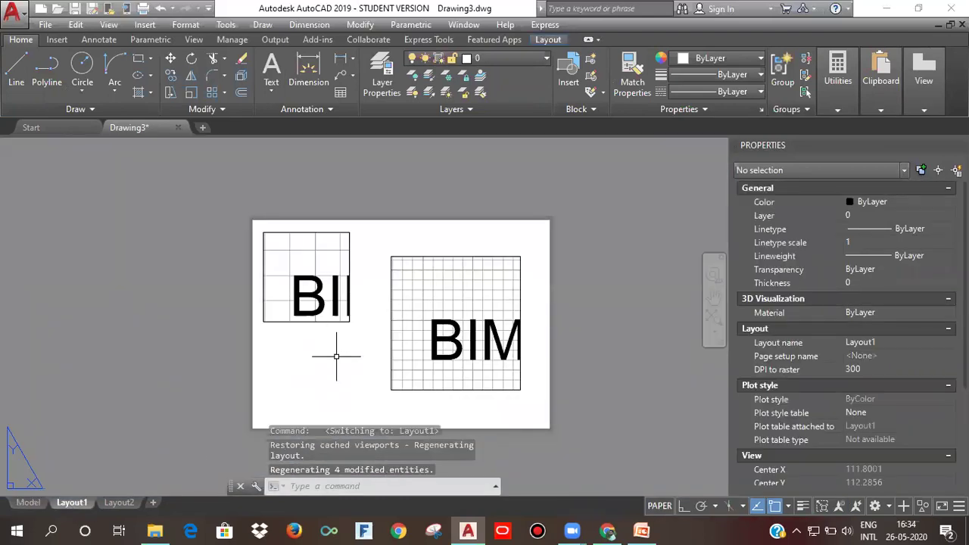
pyautogui.click(16, 67)
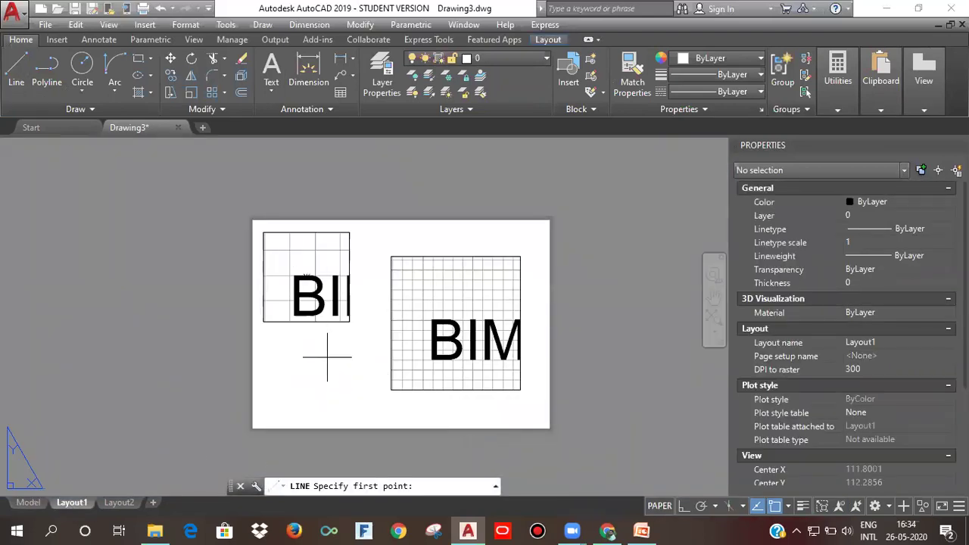
pyautogui.click(683, 506)
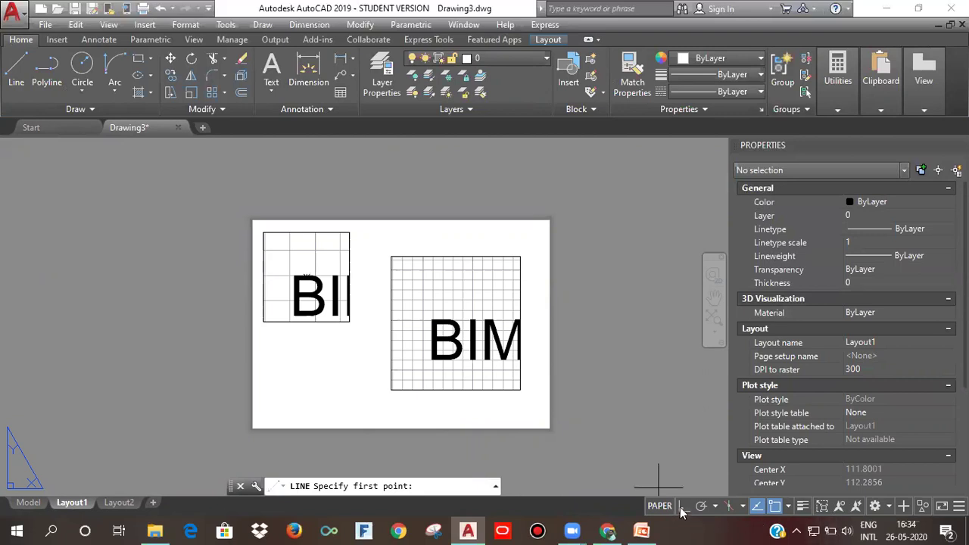
pyautogui.click(347, 373)
pyautogui.scroll(2, 343, 394)
pyautogui.click(349, 398)
pyautogui.press('Escape')
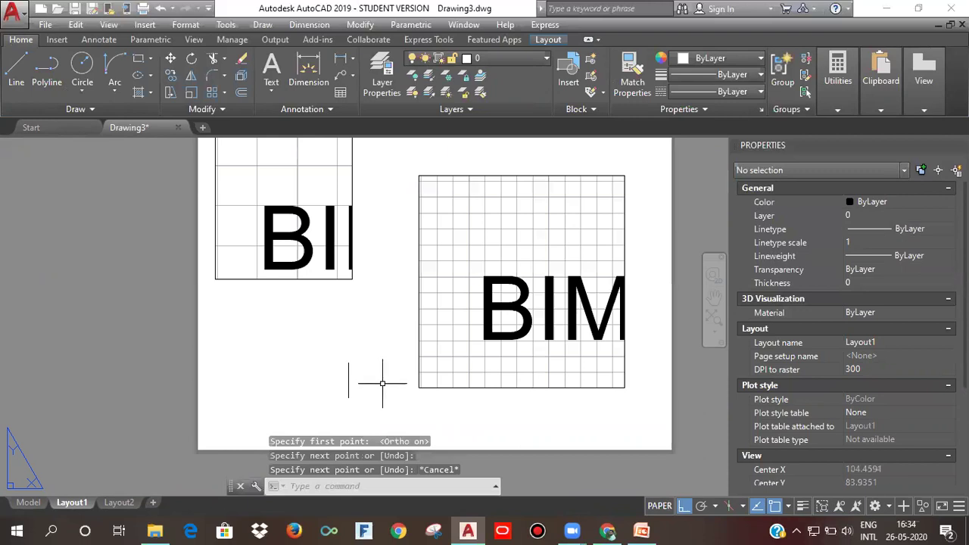
# Step: Measure the line with DIST (21.6138 units) and return to model space
pyautogui.write('DI')
pyautogui.press('Return')
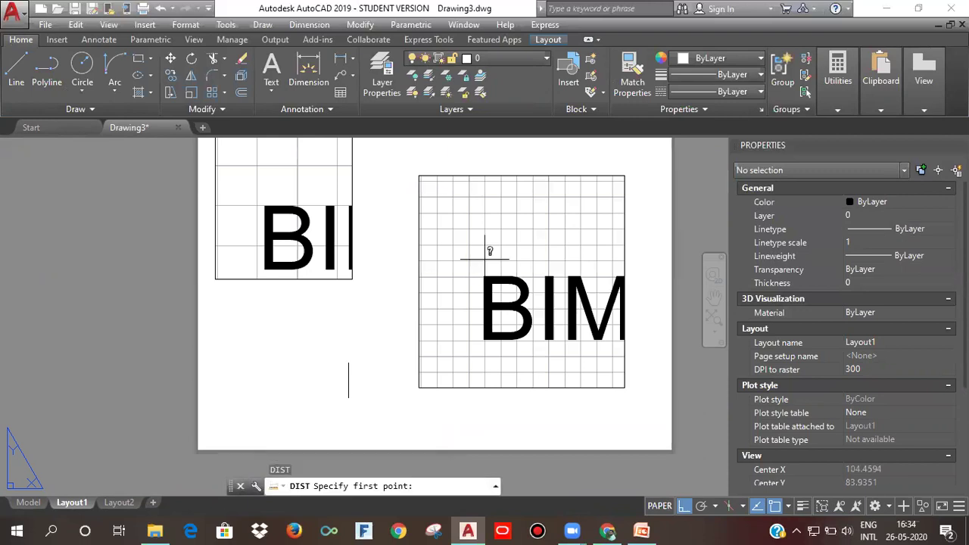
pyautogui.click(348, 363)
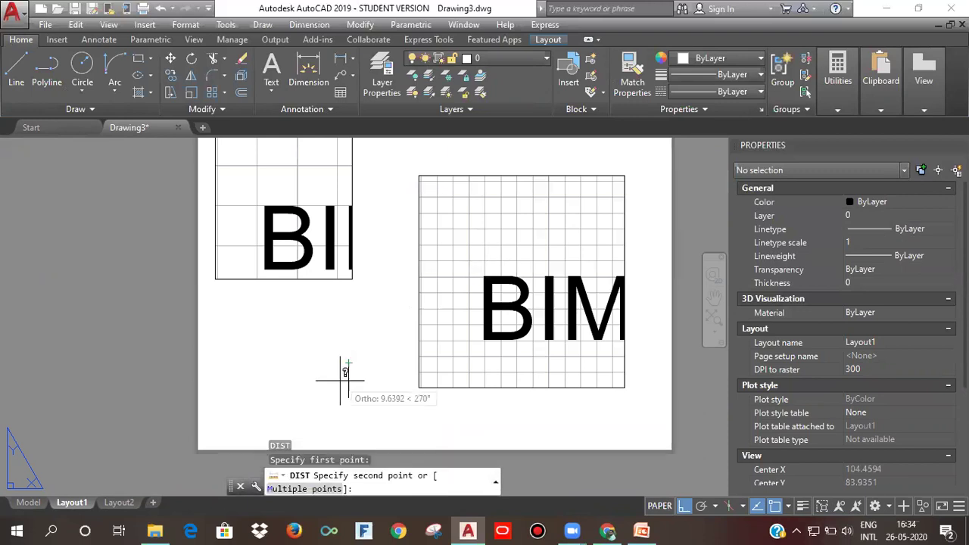
pyautogui.click(348, 397)
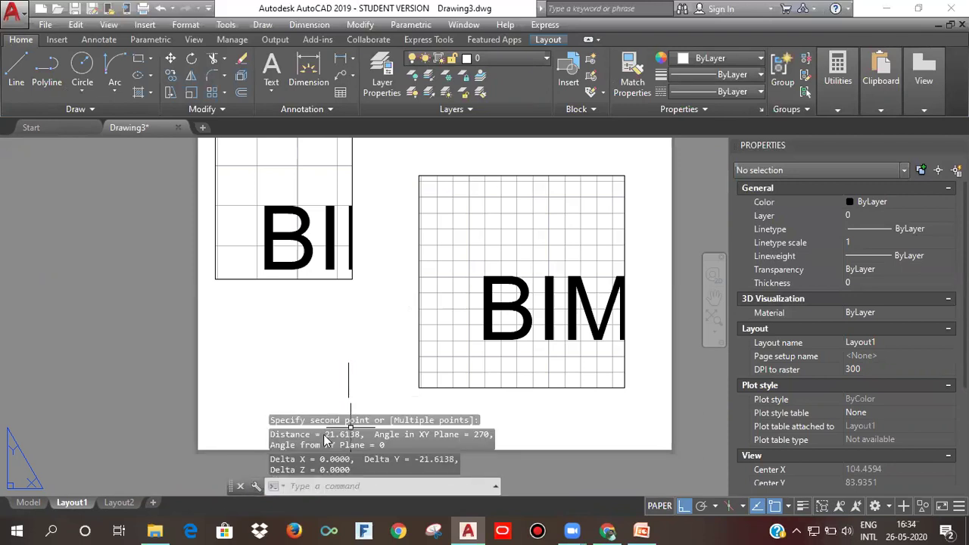
pyautogui.press('Escape')
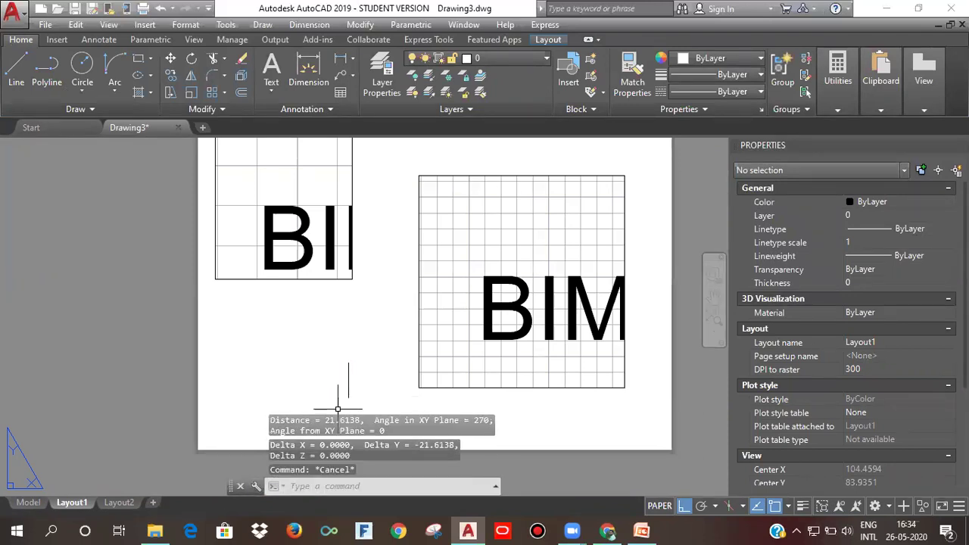
pyautogui.click(26, 502)
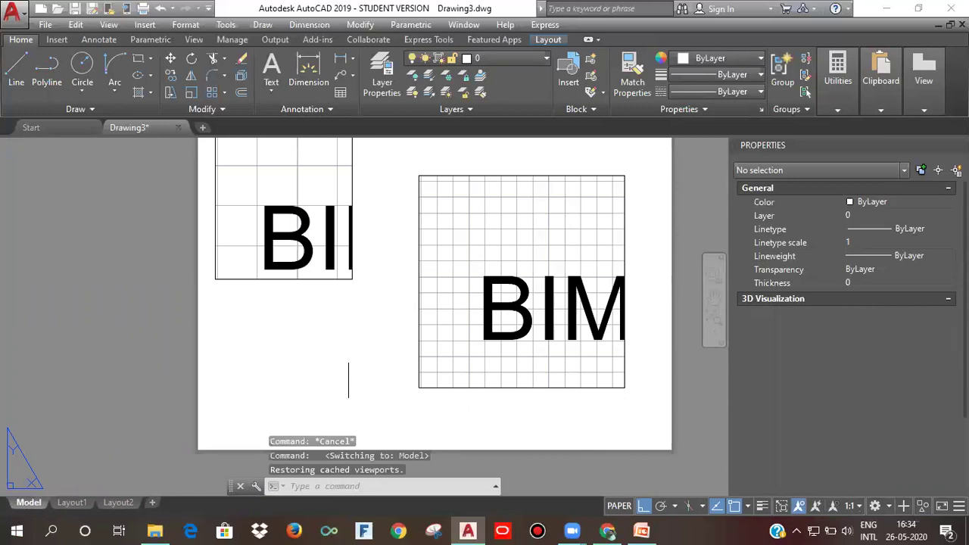
# Step: Change the BIMLABS text's paper text height from 40 to 20, then view Layout1
pyautogui.click(250, 286)
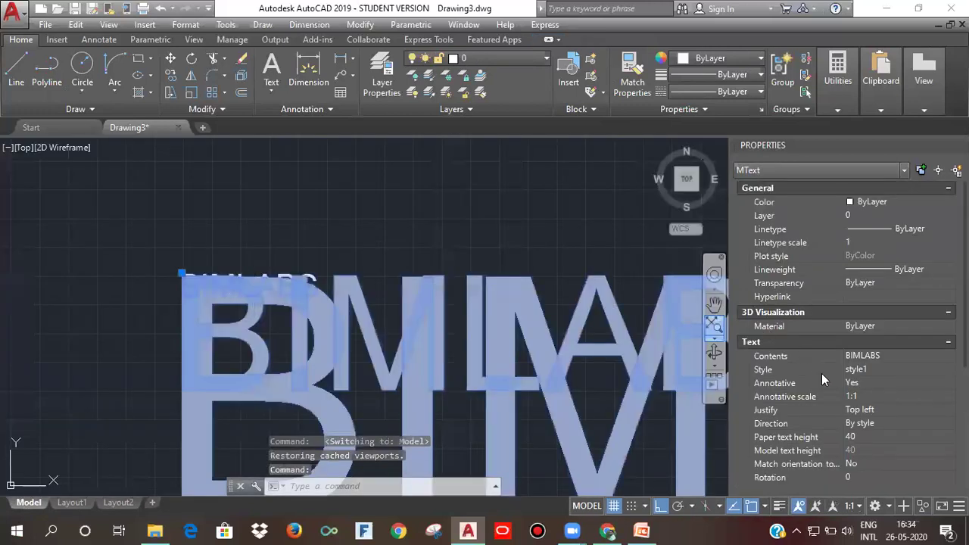
pyautogui.click(893, 438)
pyautogui.write('0')
pyautogui.click(507, 240)
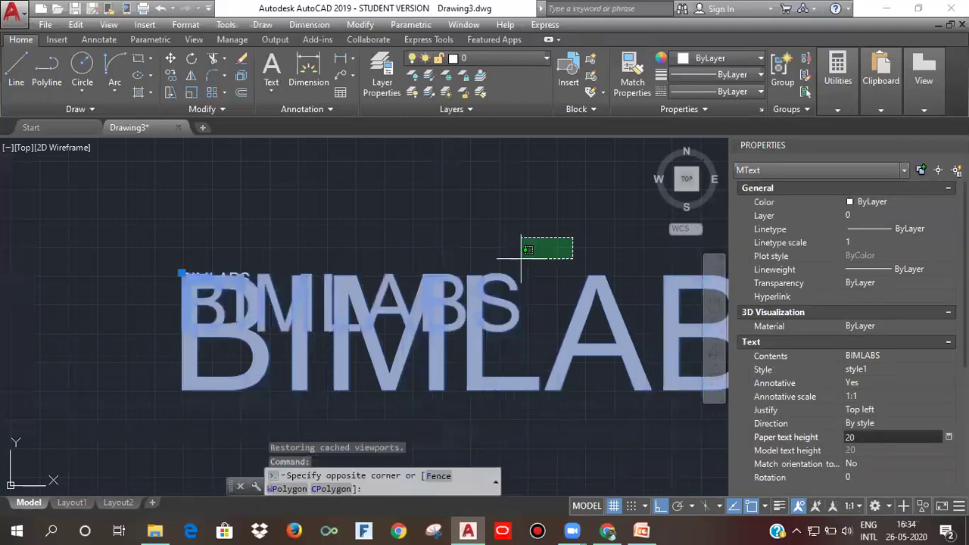
pyautogui.press('Escape')
pyautogui.press('Escape')
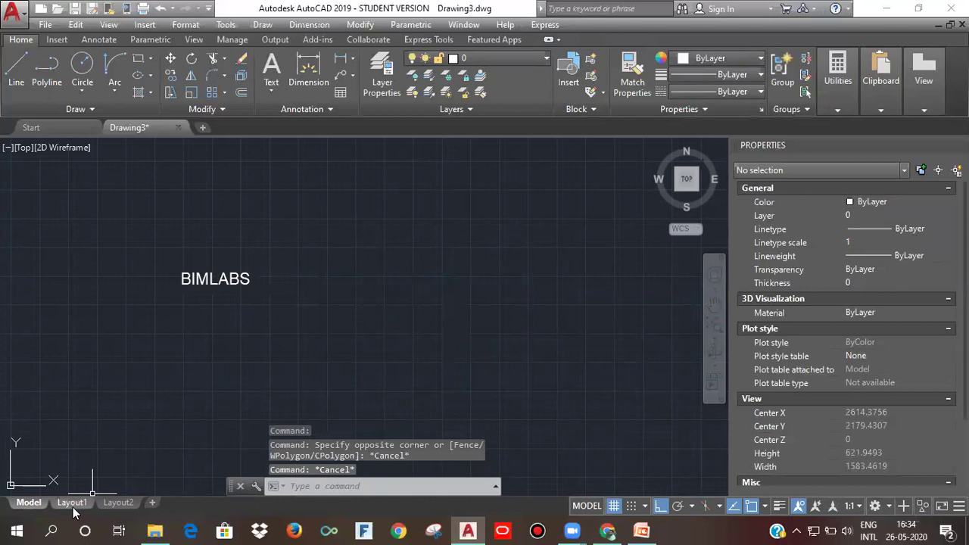
pyautogui.click(72, 503)
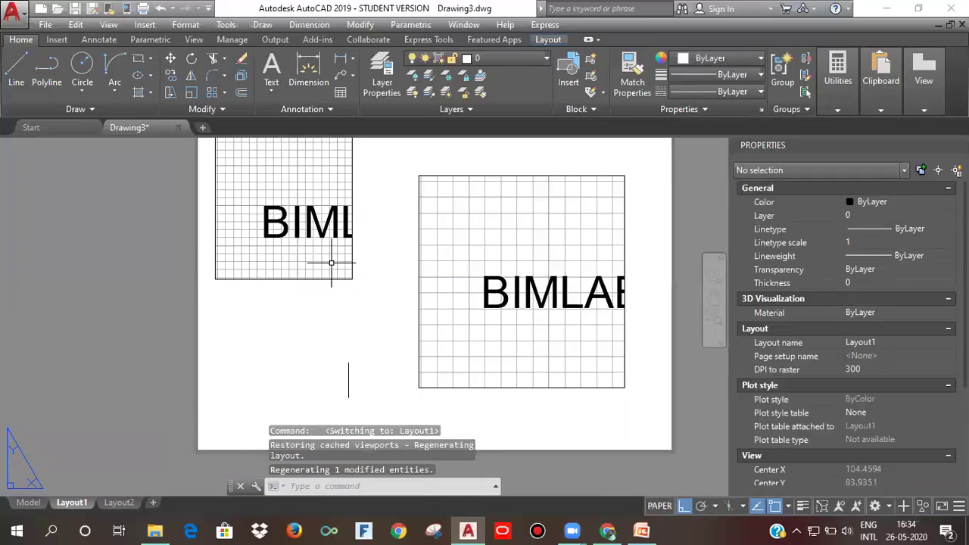
pyautogui.moveTo(347, 261); pyautogui.dragTo(359, 333, button='middle')
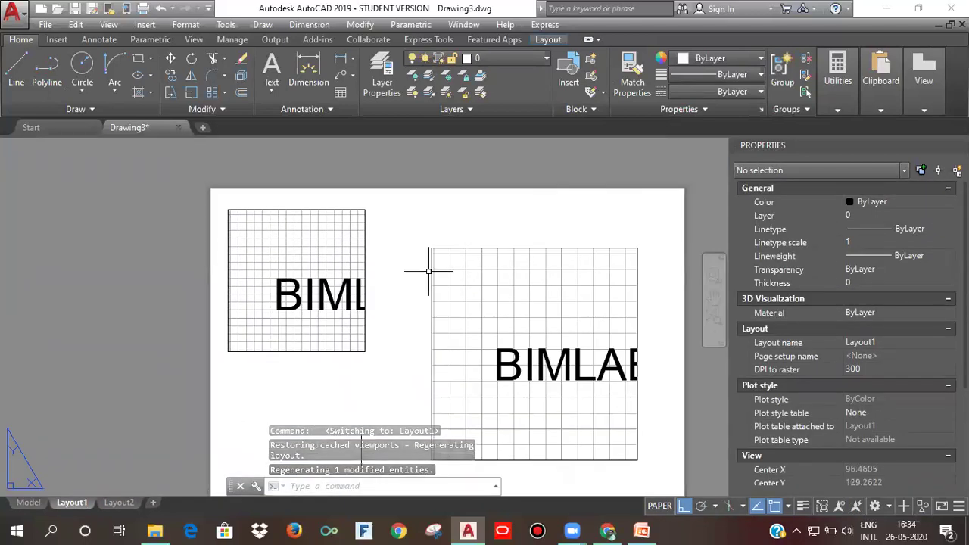